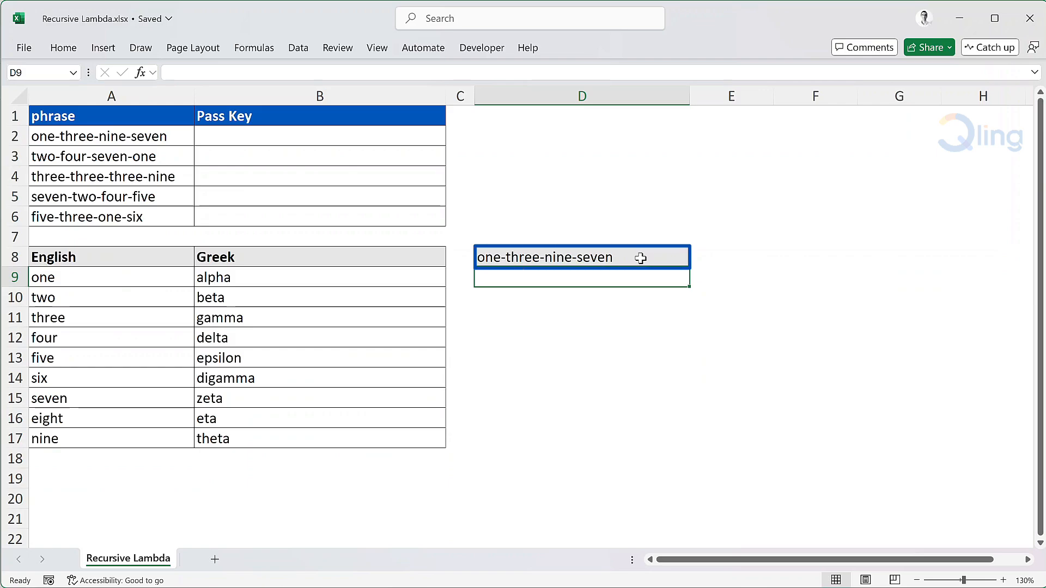
- Enter =SUBSTITUTE(D8,A9,B9) in cell D9 to replace the first English word with its Greek equivalent
text(=sub)
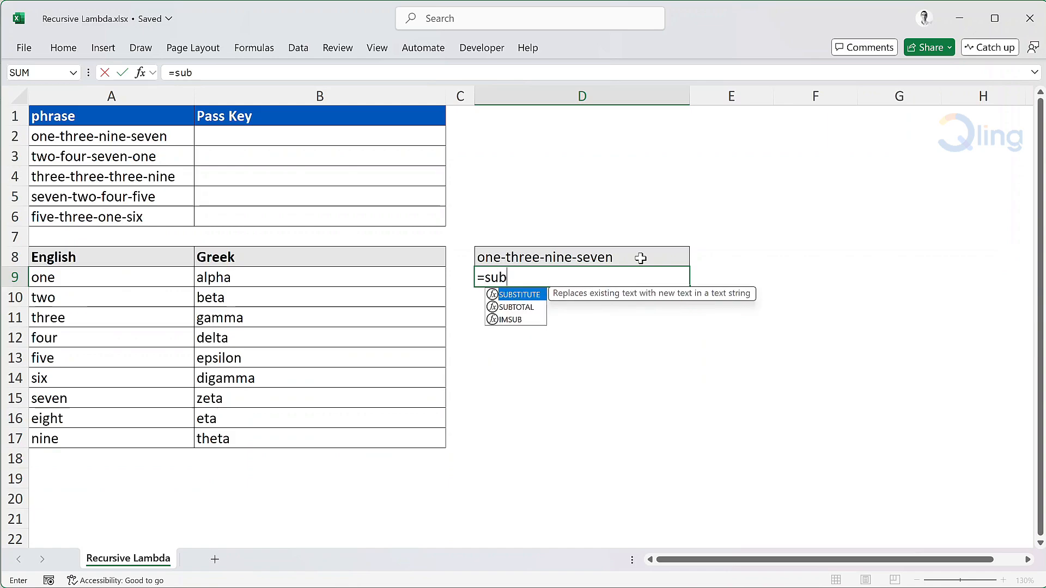
key(Tab)
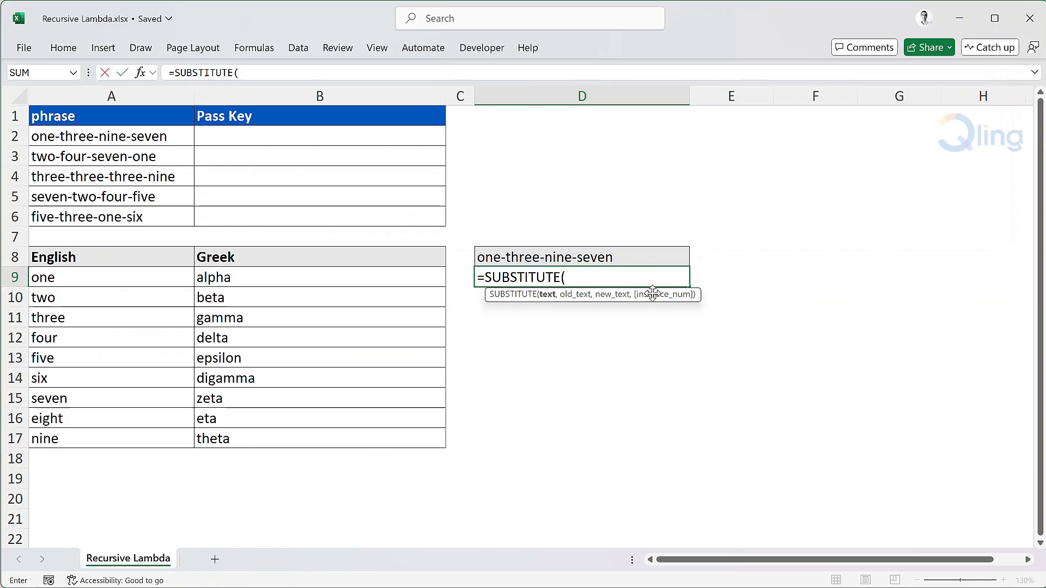
click(664, 257)
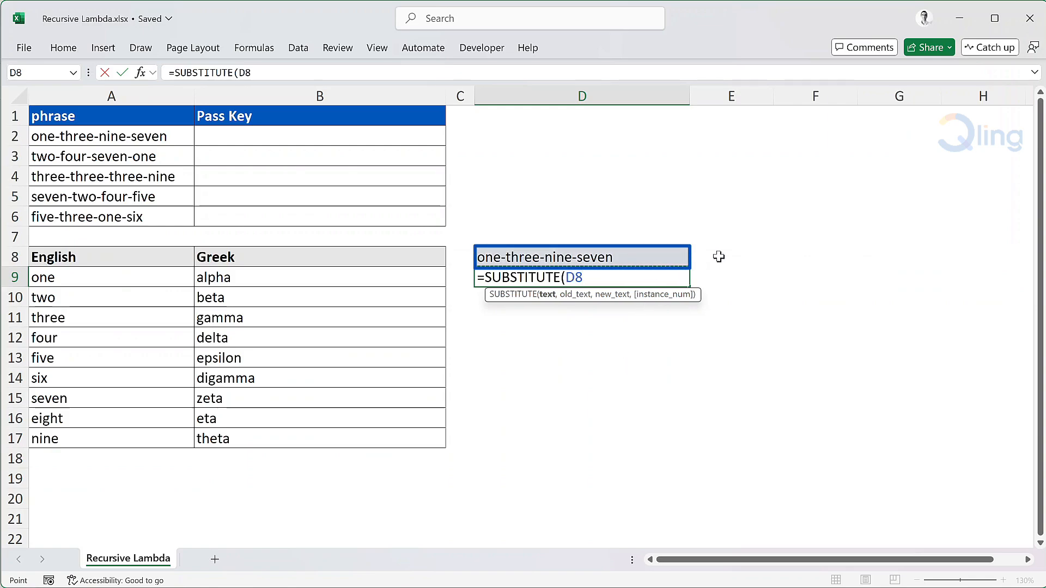
text(,)
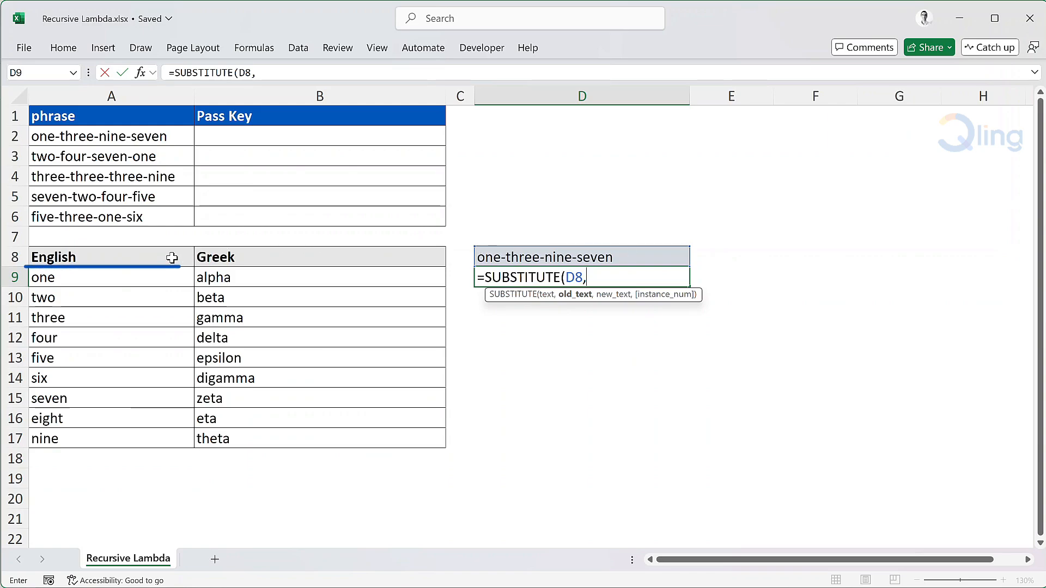
click(143, 277)
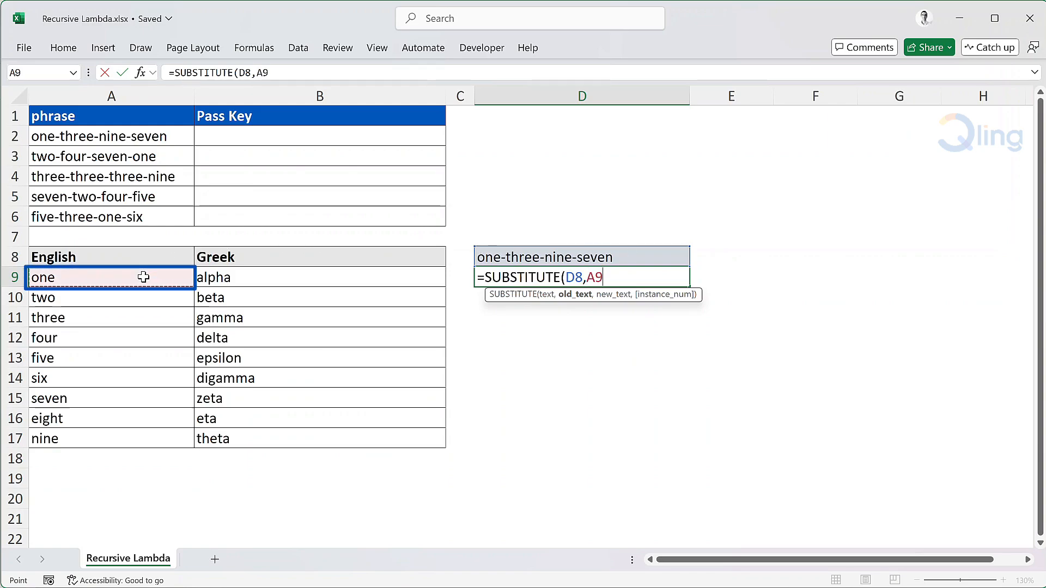
text(,)
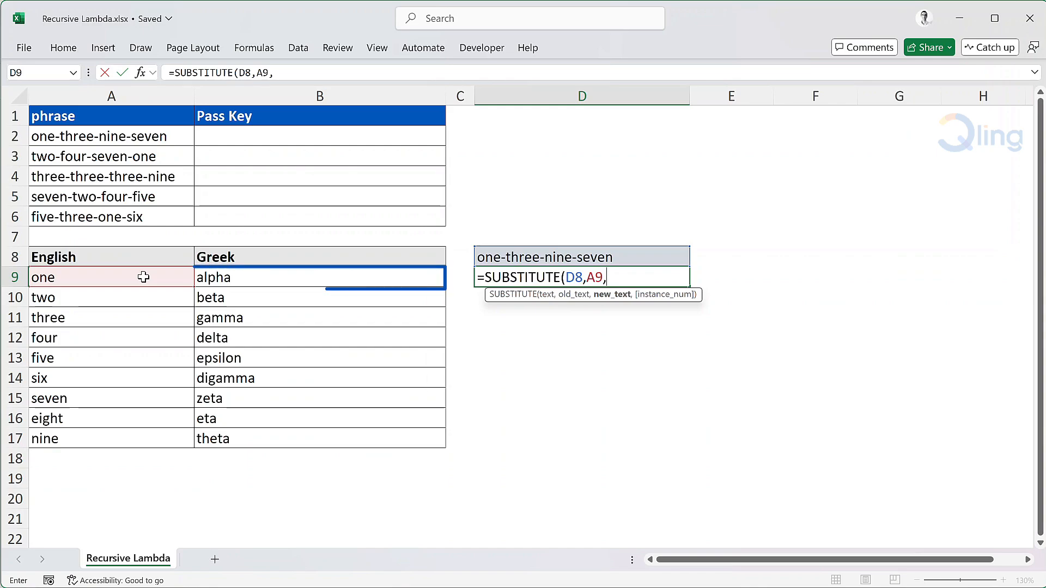
click(229, 279)
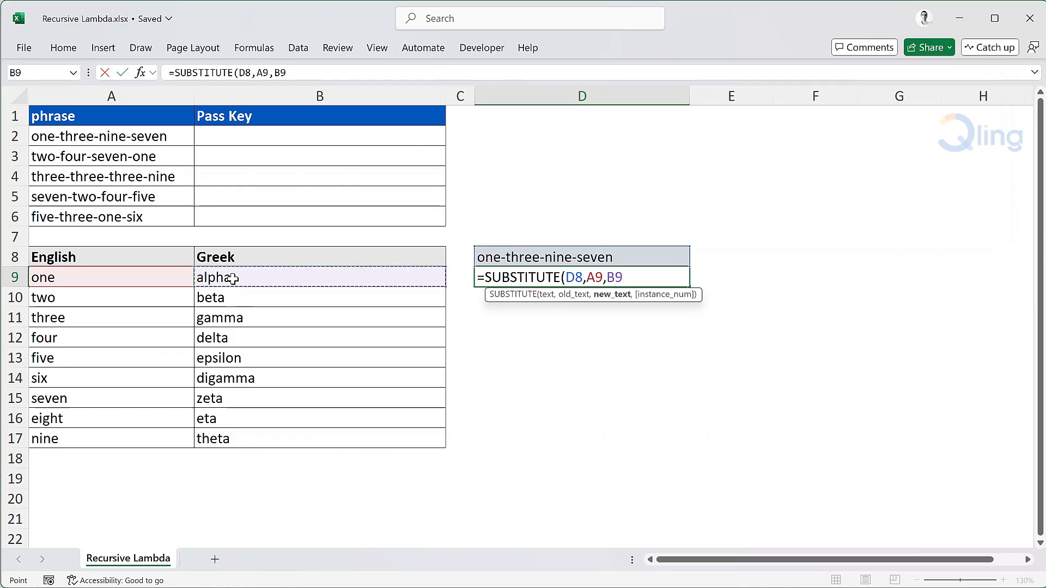
text())
key(Return)
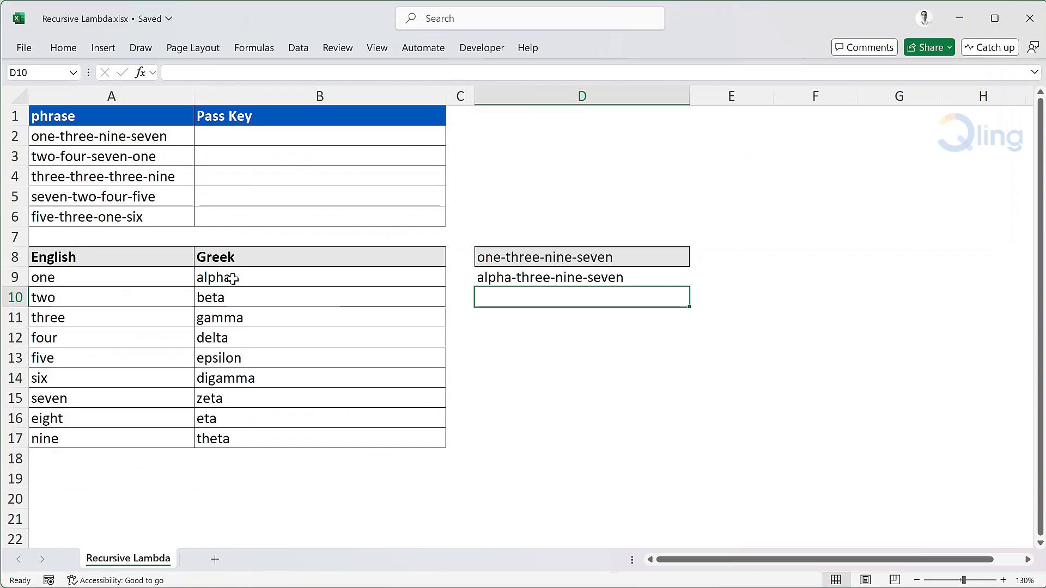
- Fill the SUBSTITUTE formula from D9 down to D17 and select cell D17 to inspect its formula
click(654, 279)
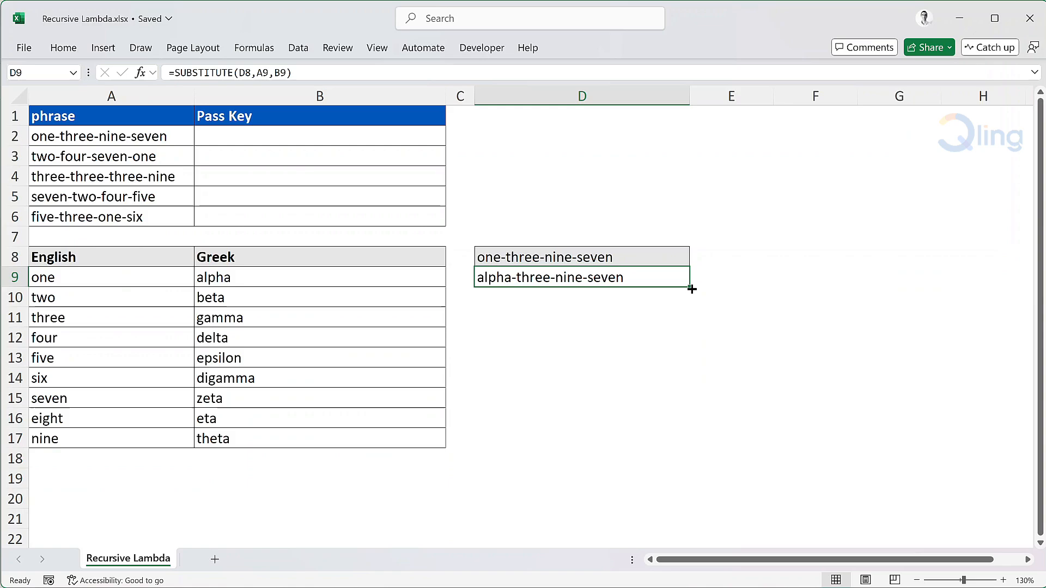
drag(692, 289, 690, 303)
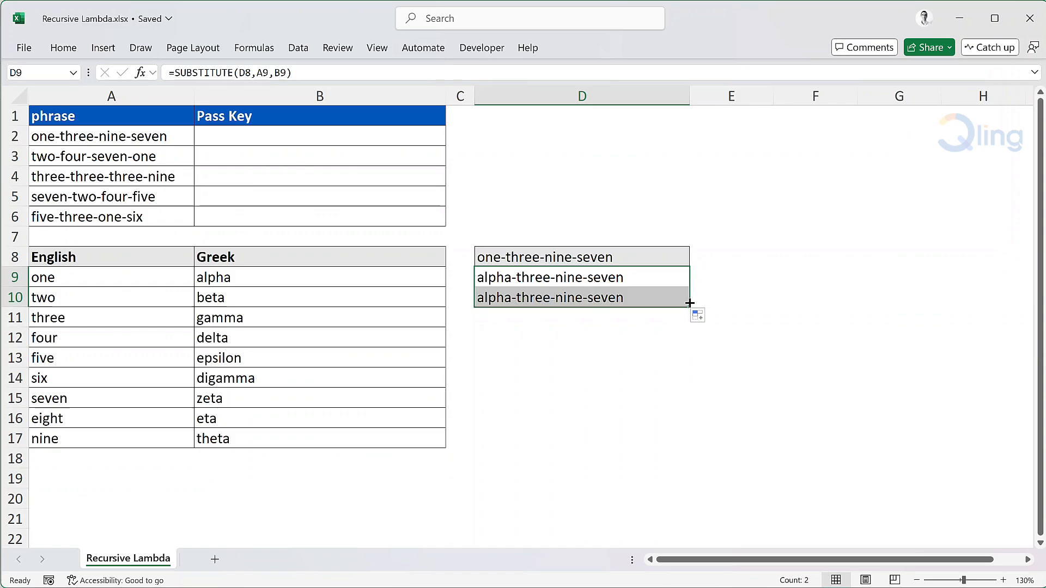
drag(690, 304, 684, 322)
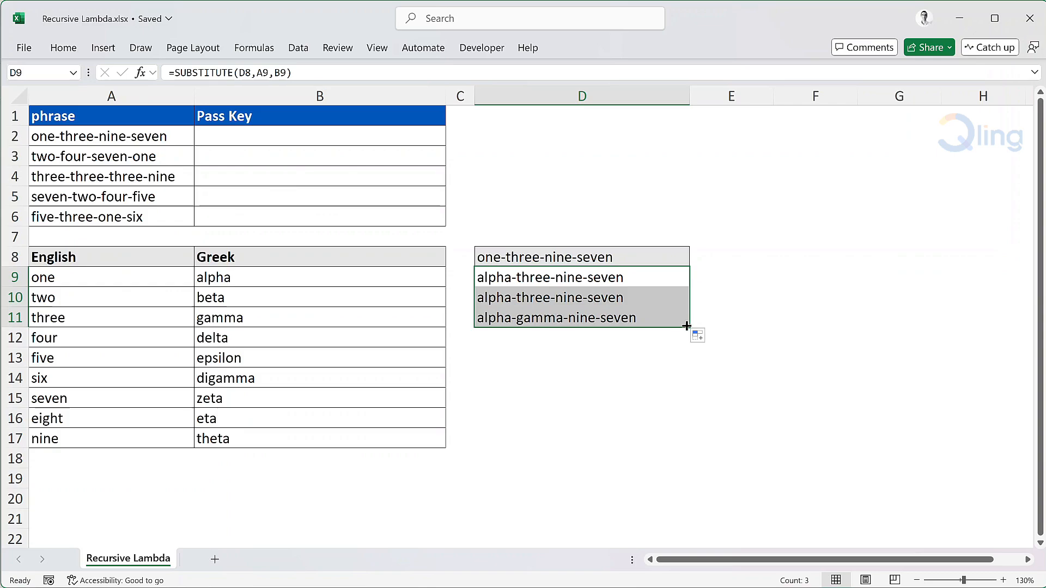
drag(684, 322, 670, 439)
click(674, 436)
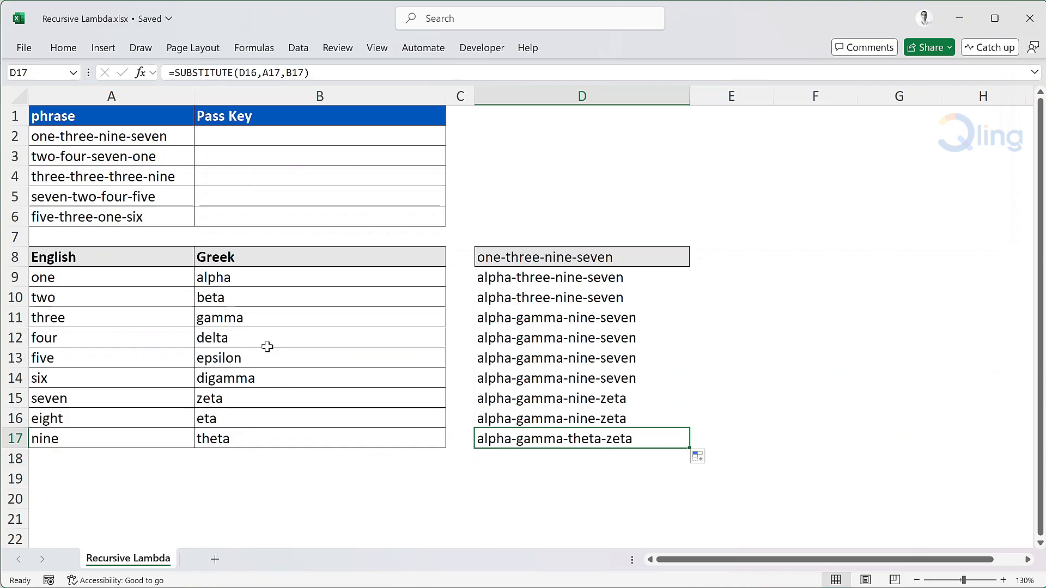
- Start a LAMBDA formula in cell B2 with the parameters phrase, english and greek
click(265, 143)
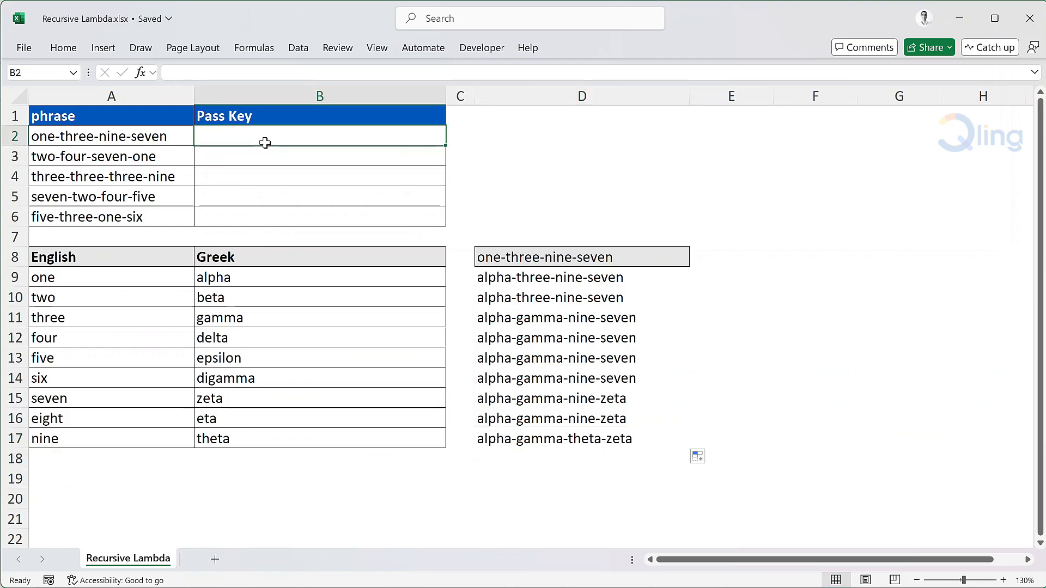
text(=lambd)
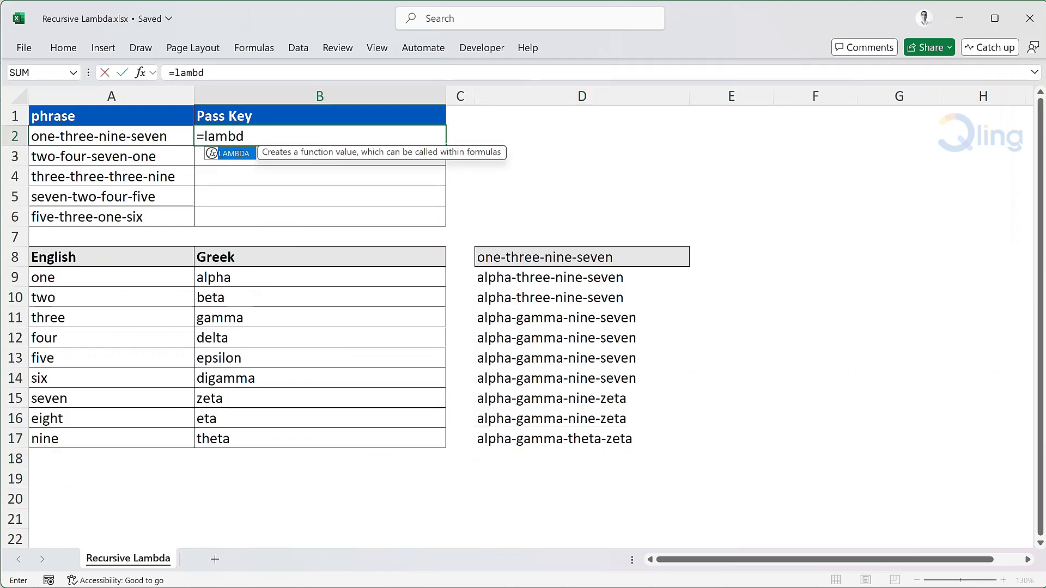
text(a)
key(Tab)
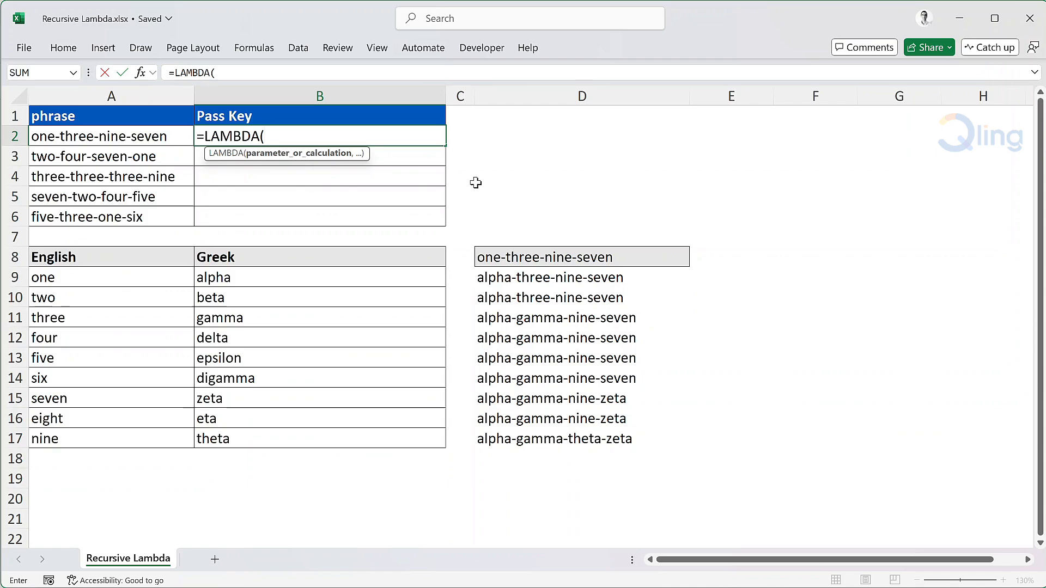
text(phrase,)
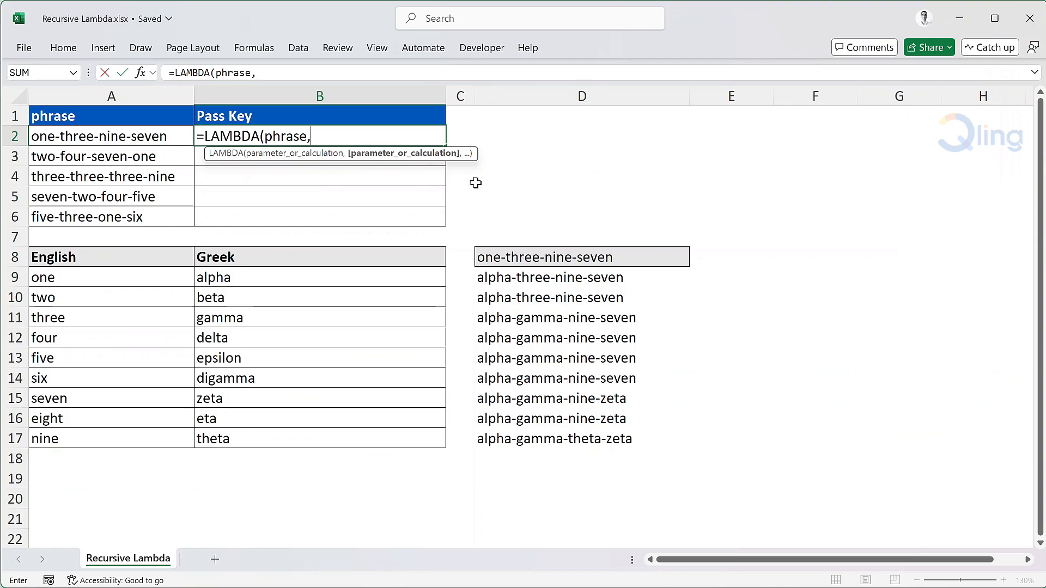
text(engl)
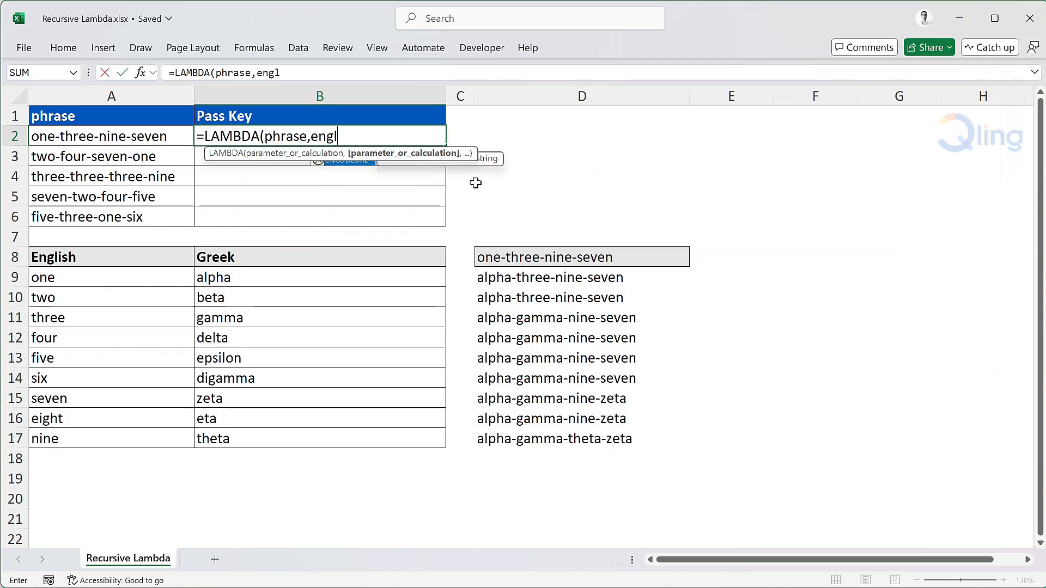
text(ish,)
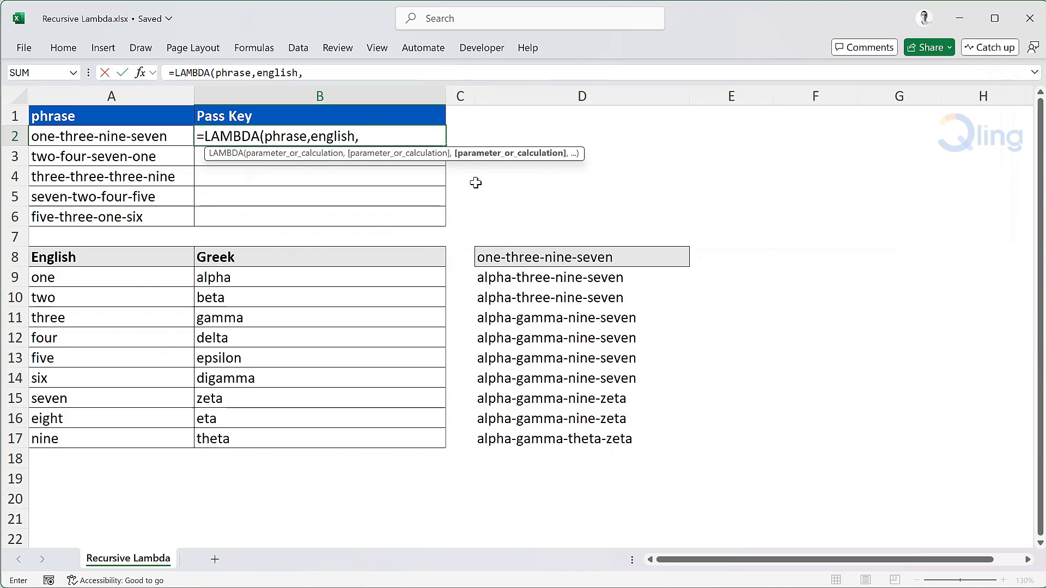
text(gr)
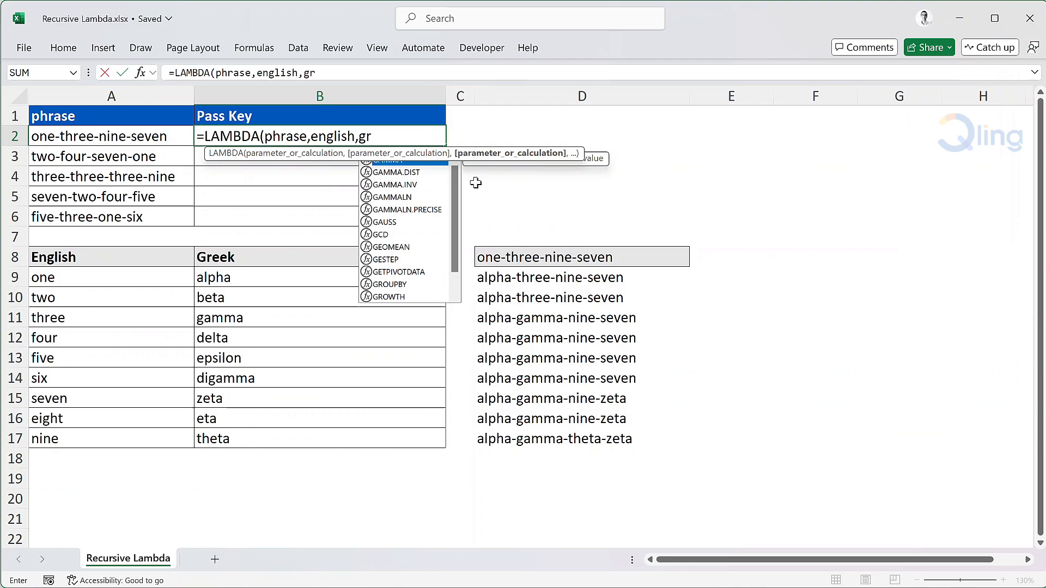
text(eek,)
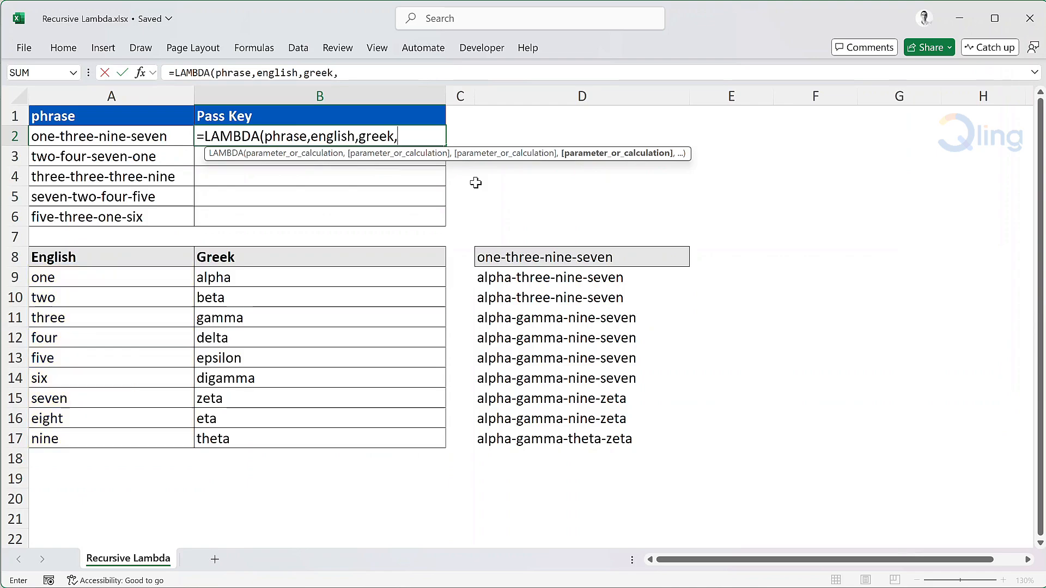
- Add an IF calculation to the LAMBDA that tests english="" and returns phrase when true
text(if()
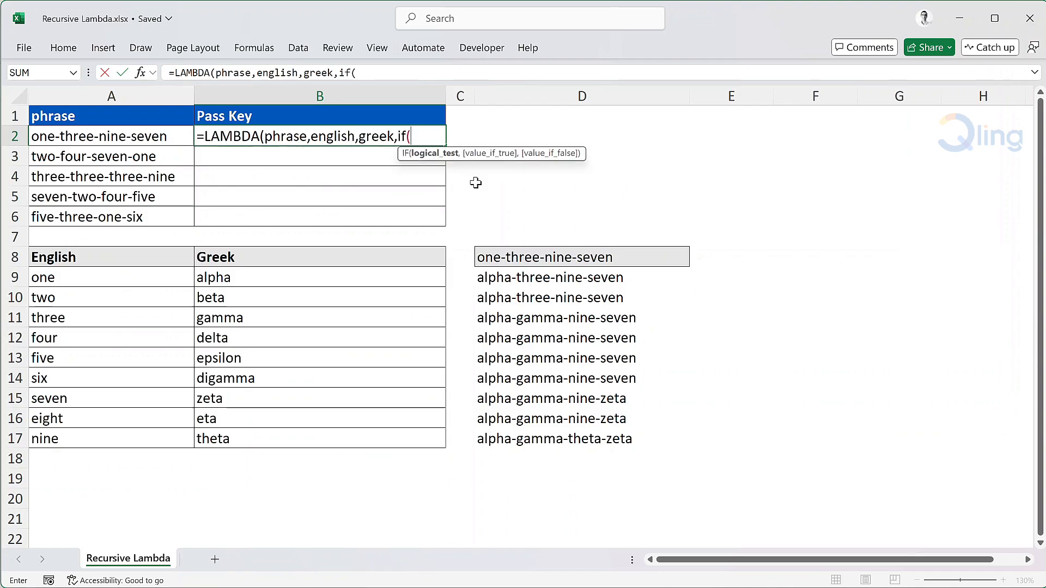
text(engli)
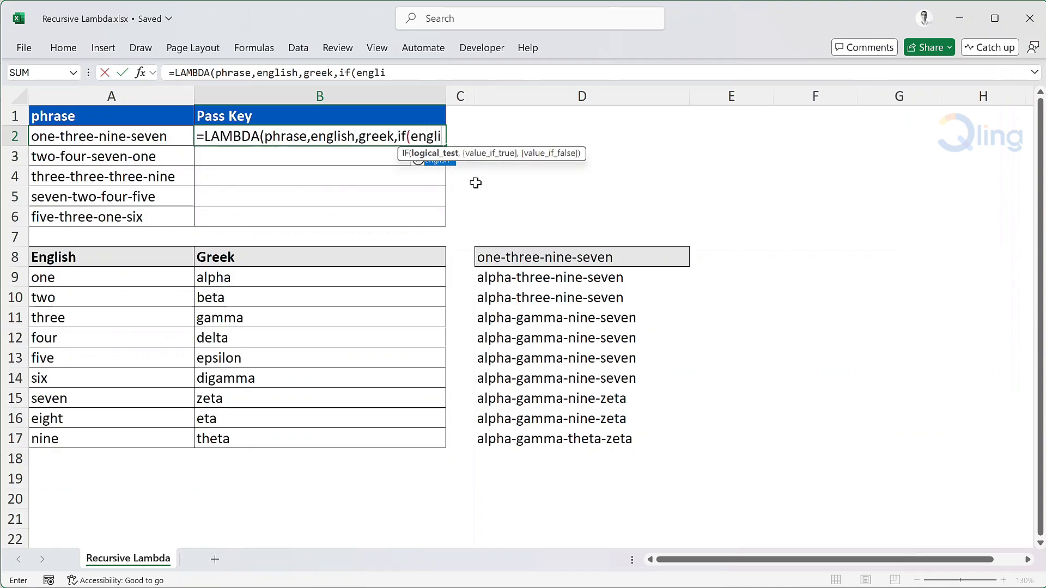
text(sh)
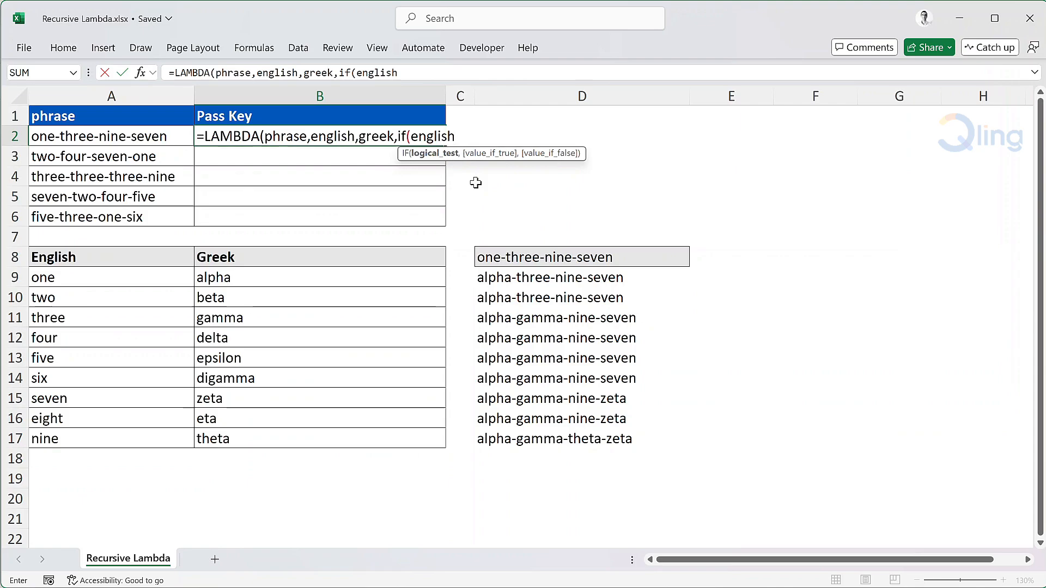
text(="")
text(,p)
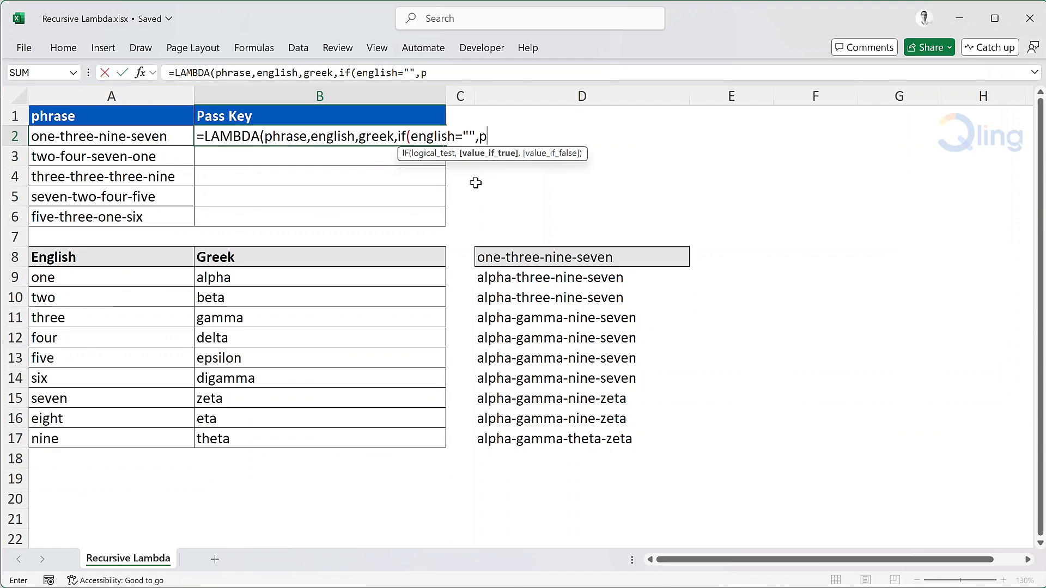
text(hrase)
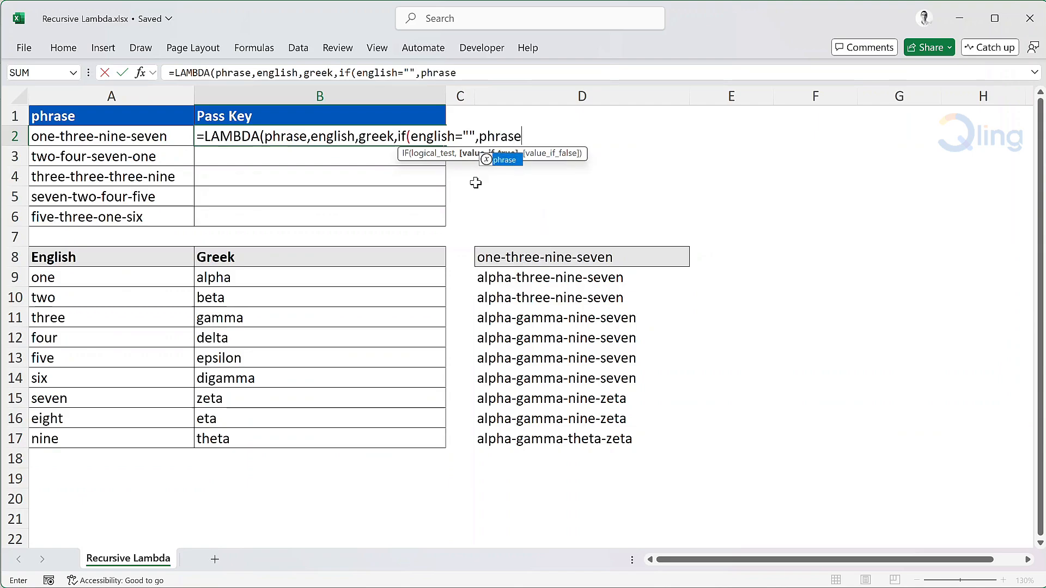
text(,)
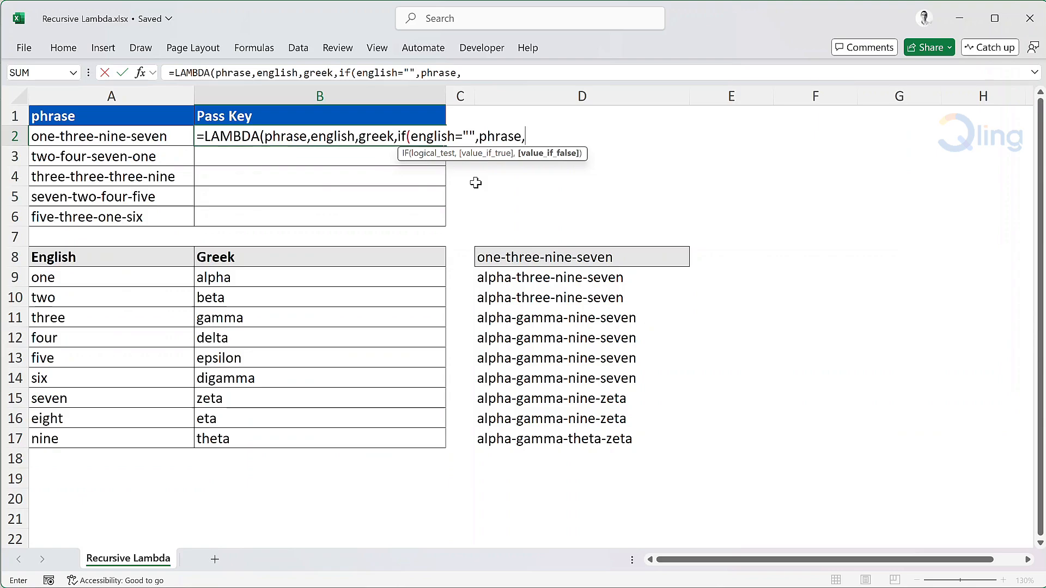
- For the IF's false value, start a recursive PassKey call with SUBSTITUTE(phrase,english,greek) as its first argument
text(PassKey)
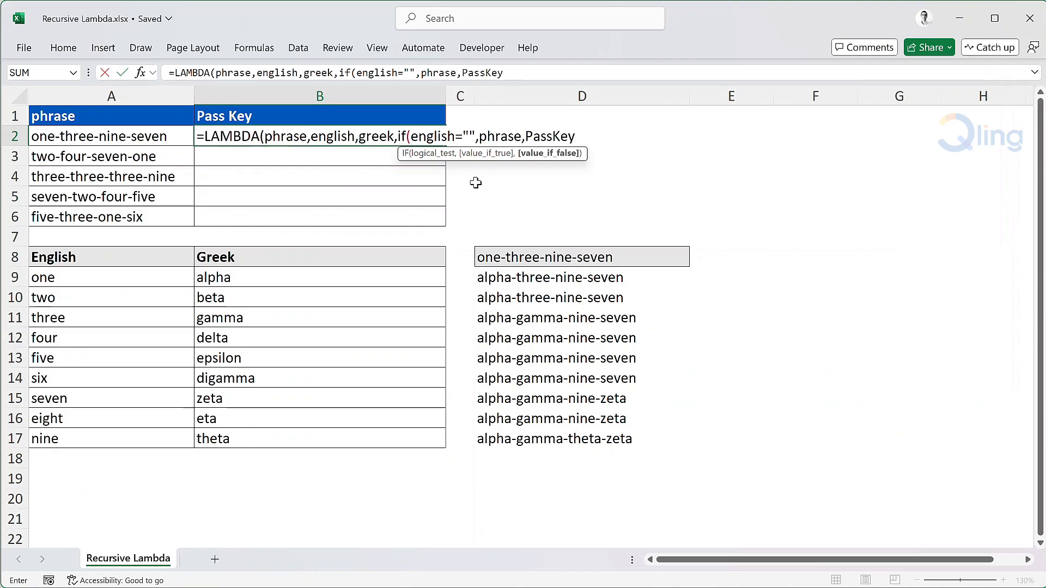
text(()
text(sub)
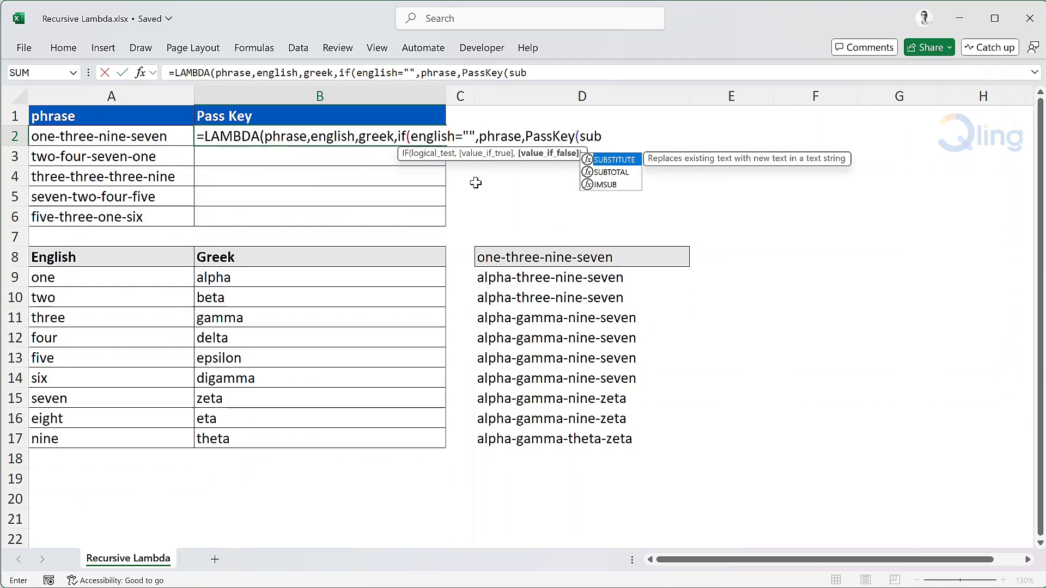
key(Tab)
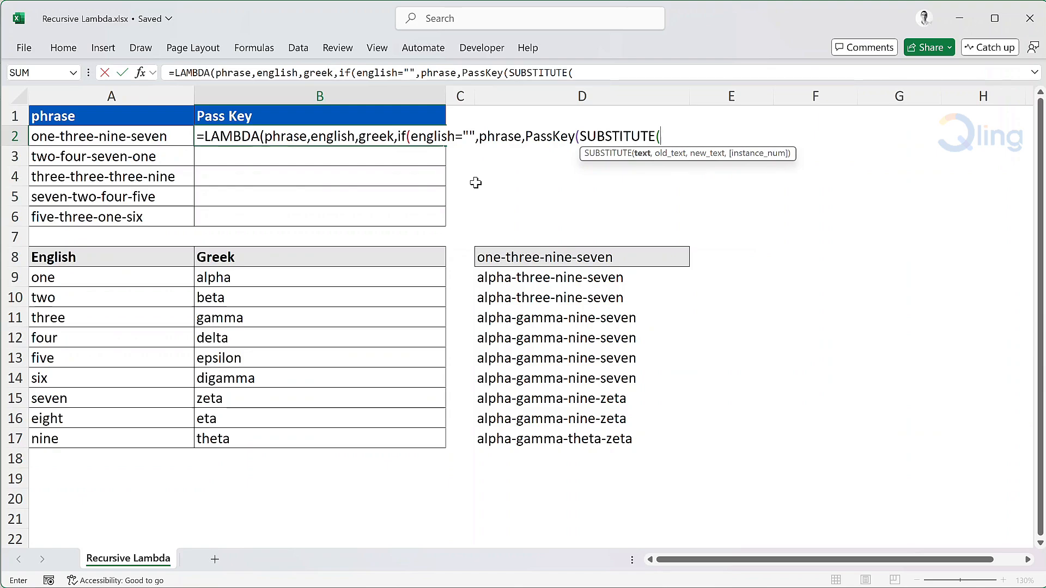
text(phrase)
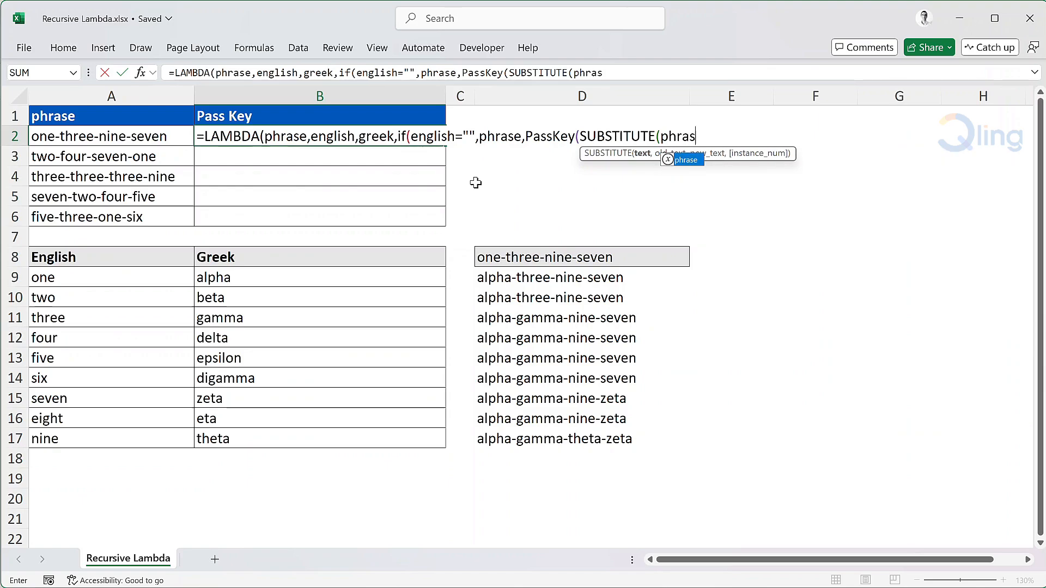
text(,)
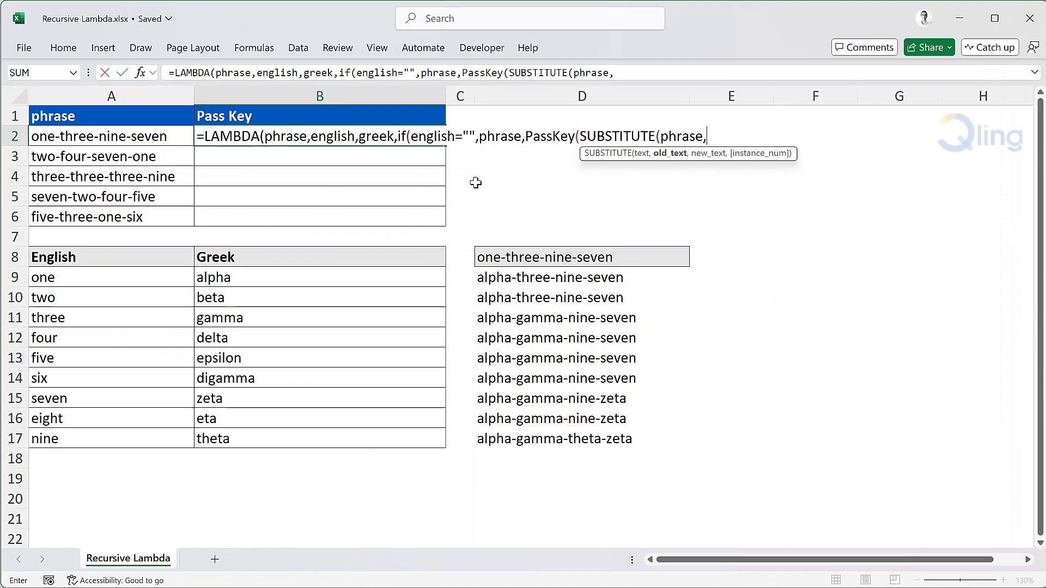
text(english,)
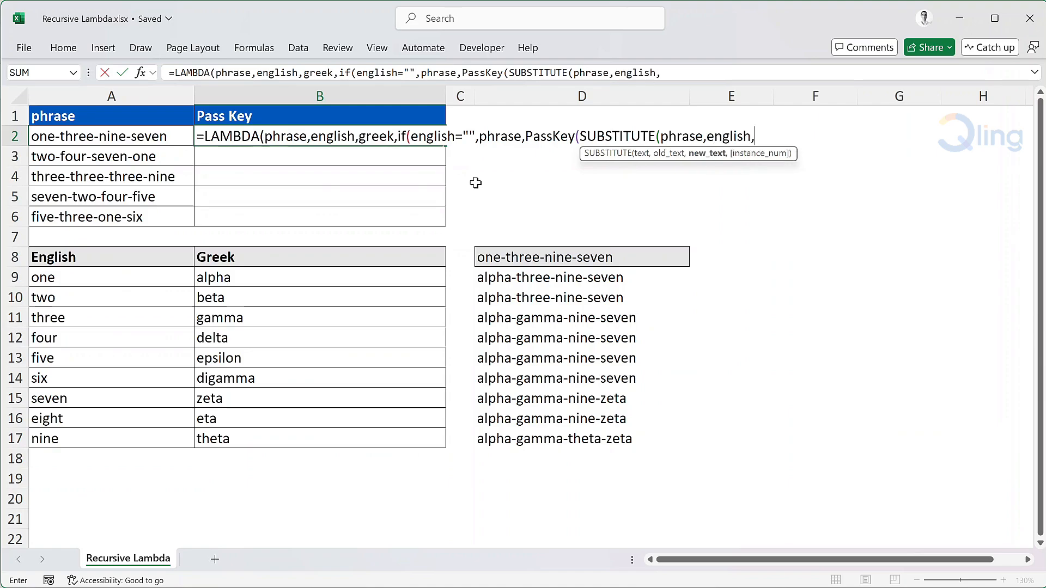
text(greek)
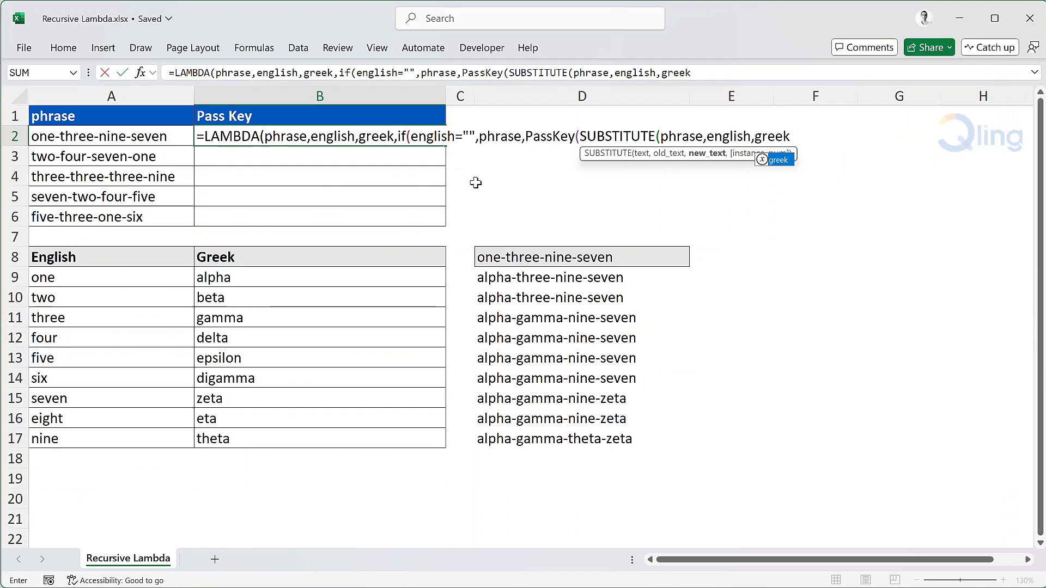
text())
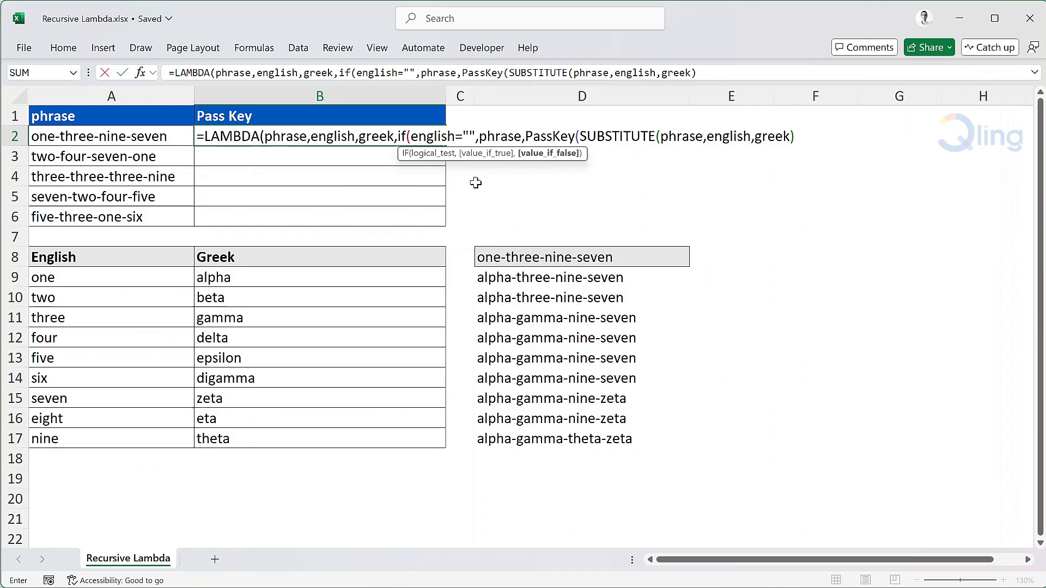
- Add OFFSET(english,1,0) as the second argument of the recursive PassKey call in B2's formula
text(,offs)
key(Tab)
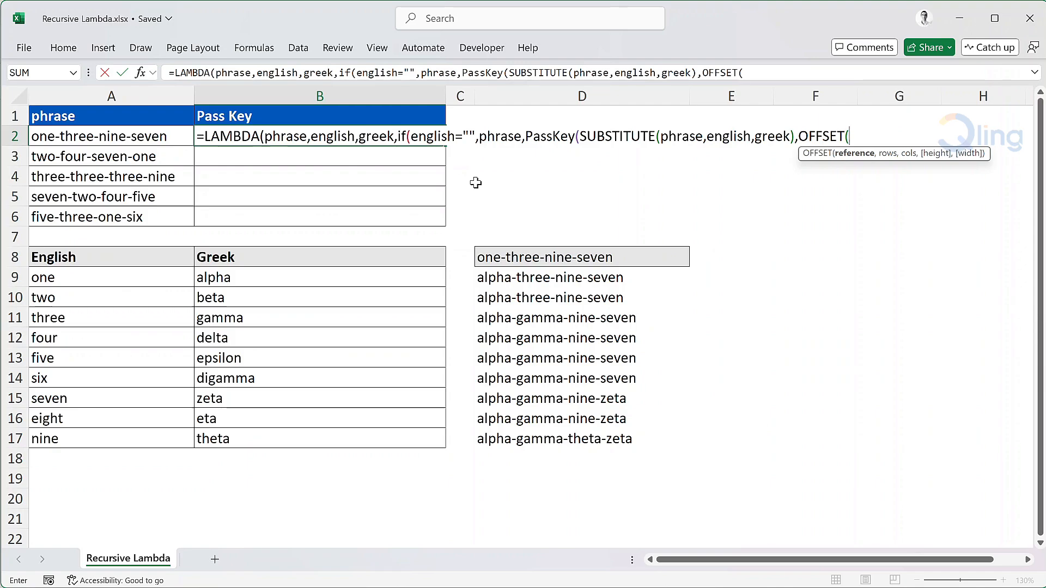
text(english)
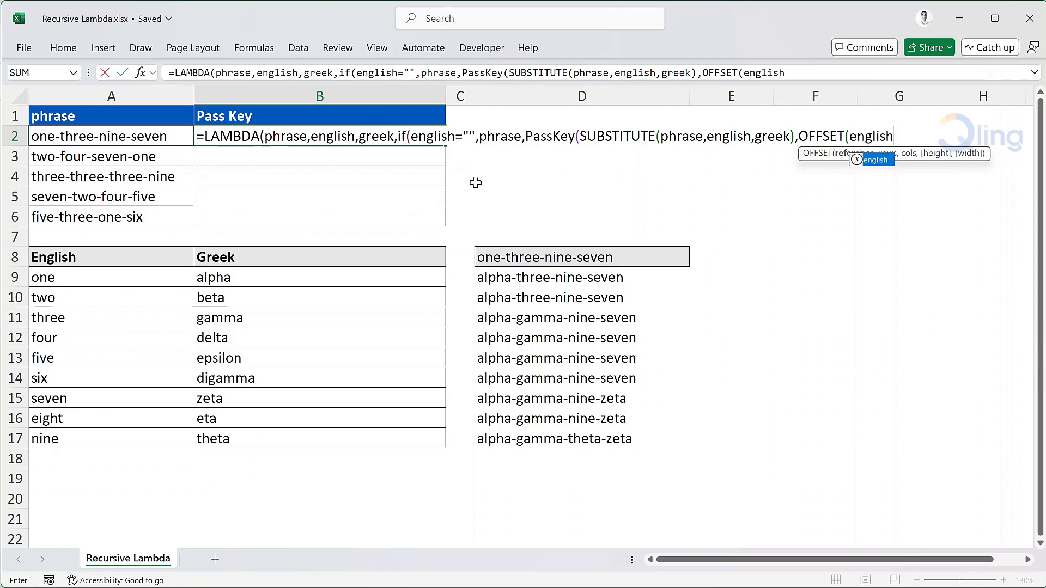
text(,)
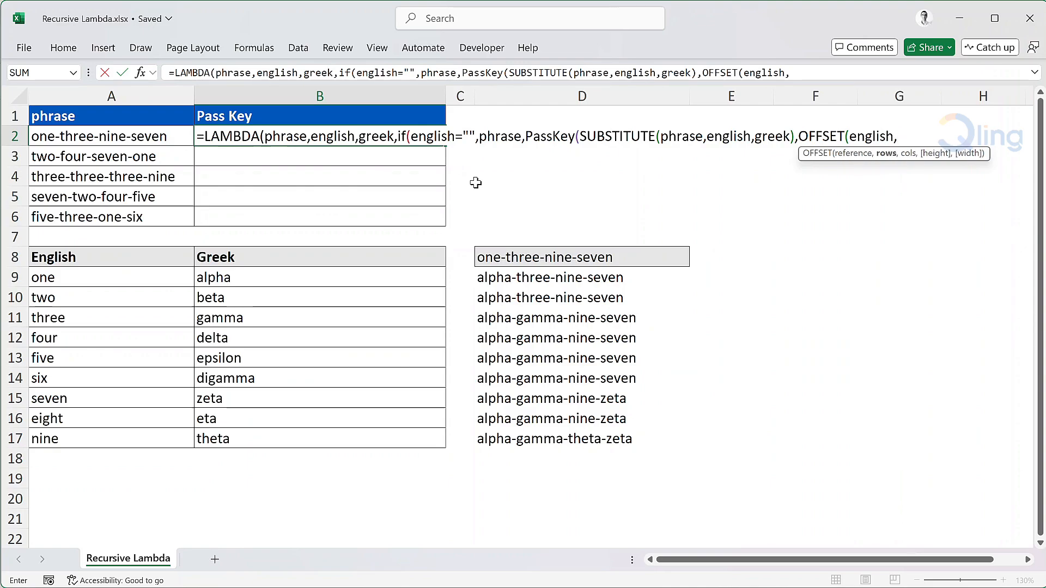
text(1,0)
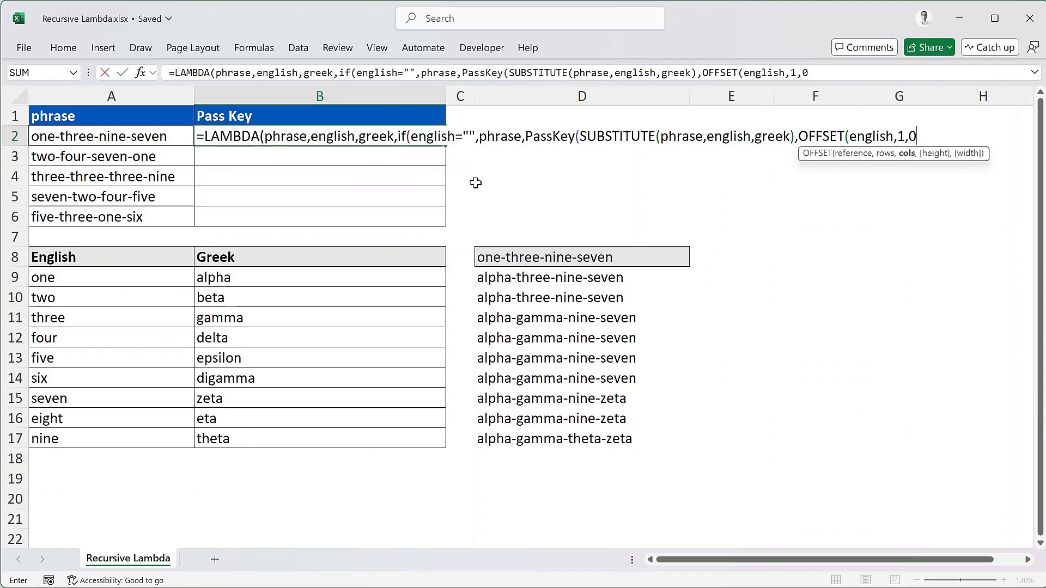
- Add OFFSET(greek,1,0) as PassKey's third argument, close all parentheses and enter the LAMBDA formula in B2
text(),offset)
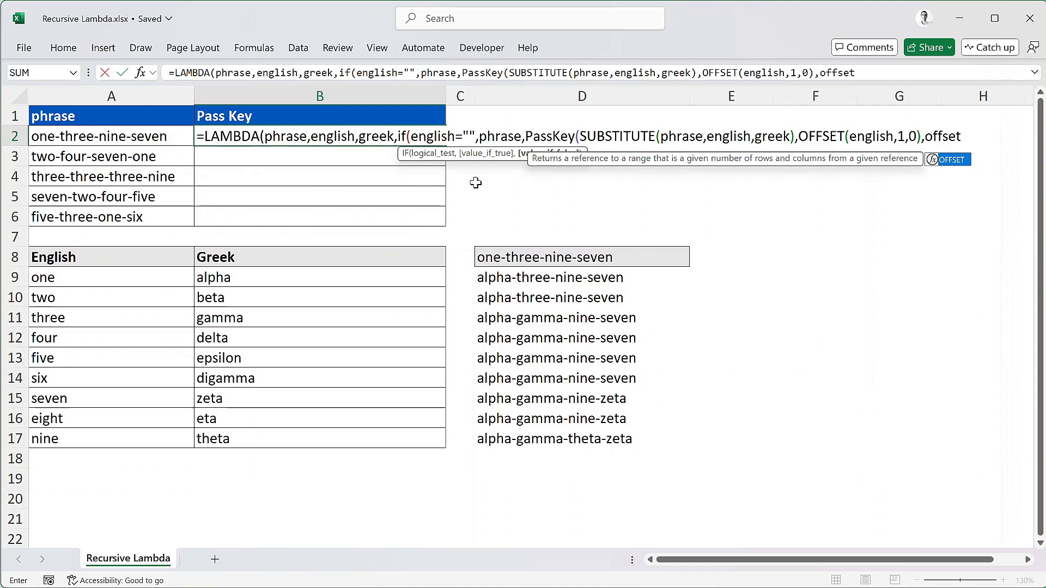
key(Tab)
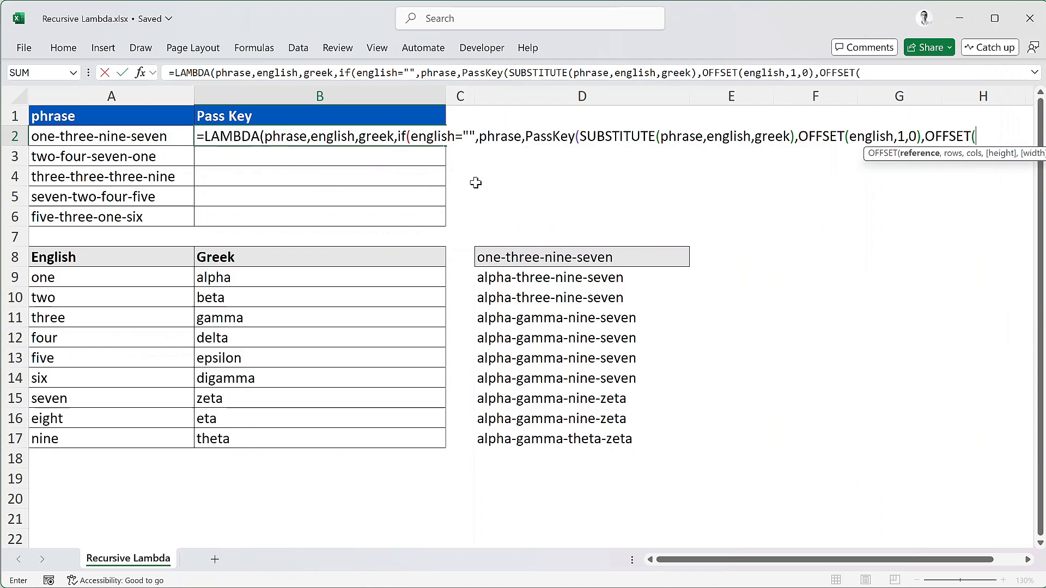
text(greek)
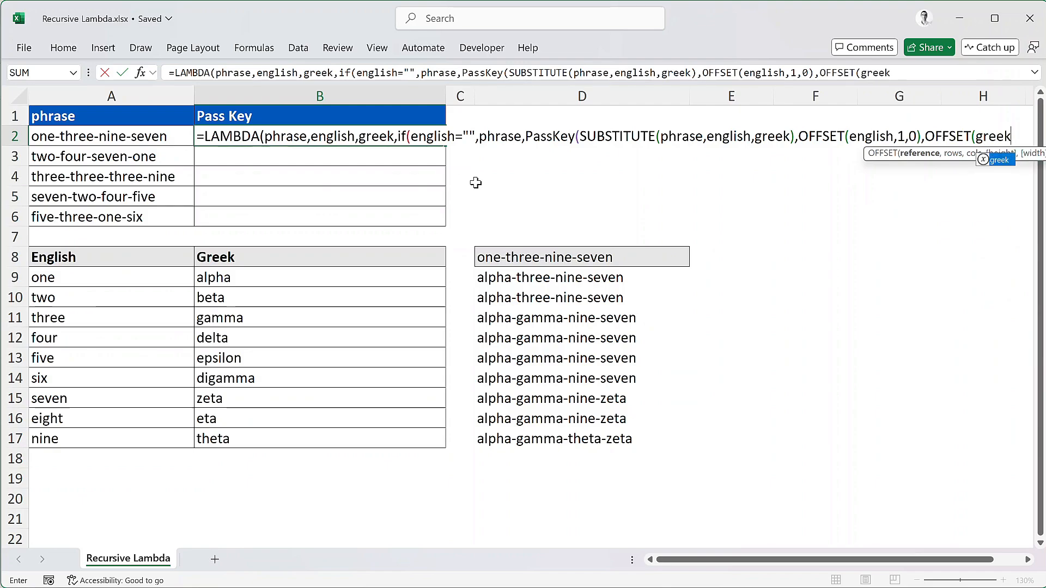
text(,1,)
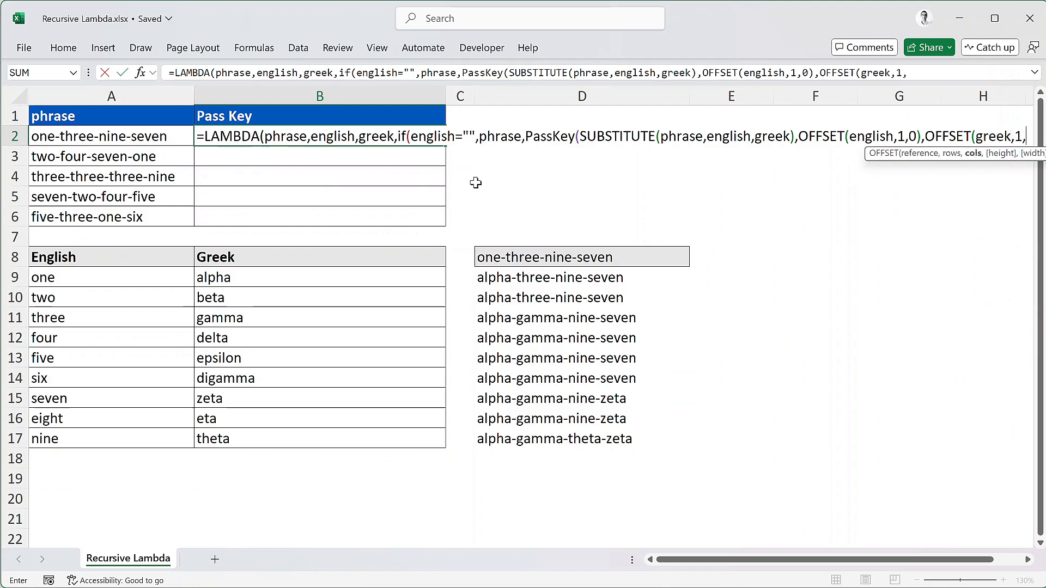
text(0)
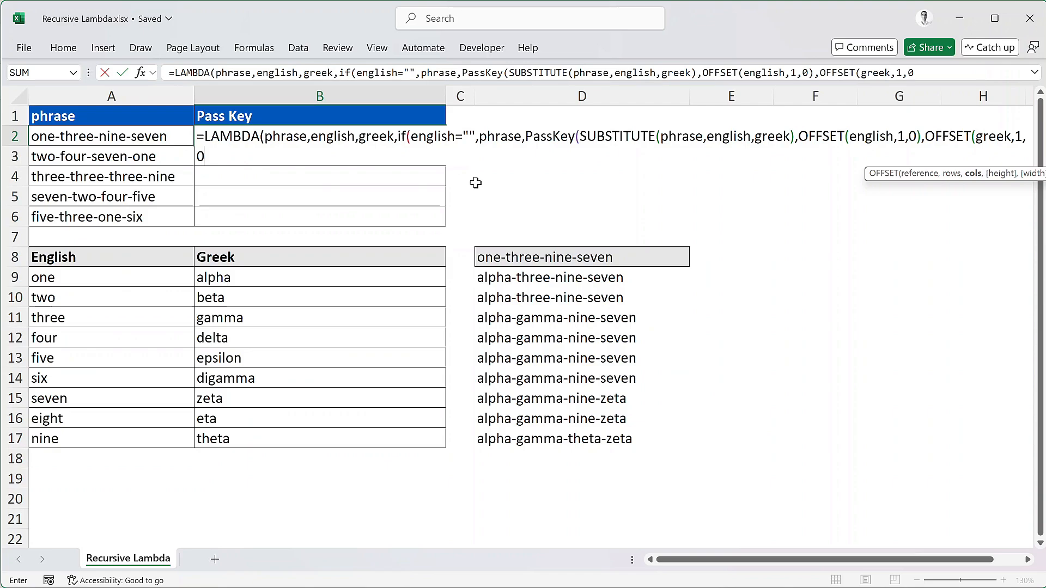
text()))))
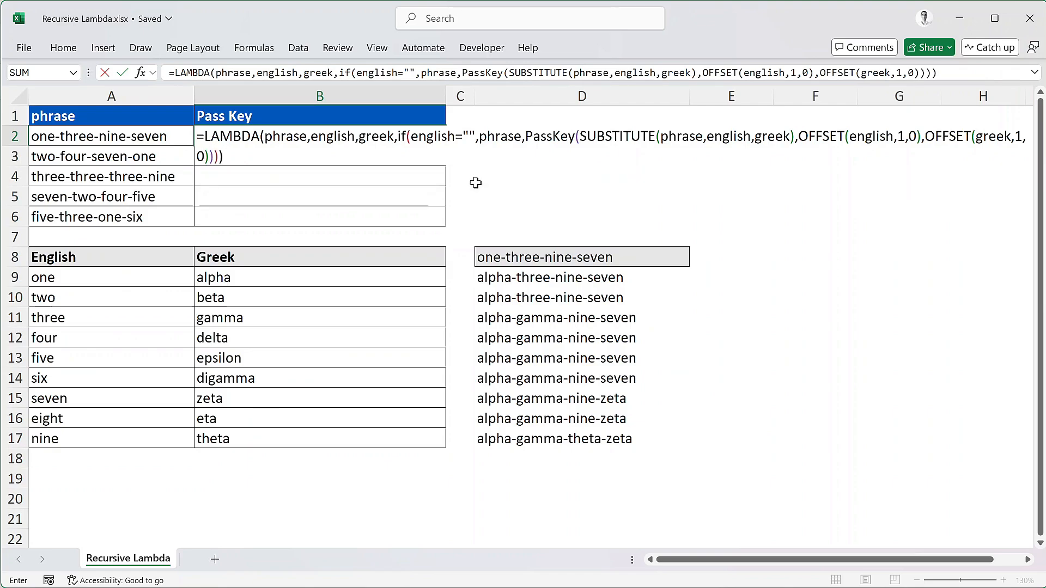
key(Return)
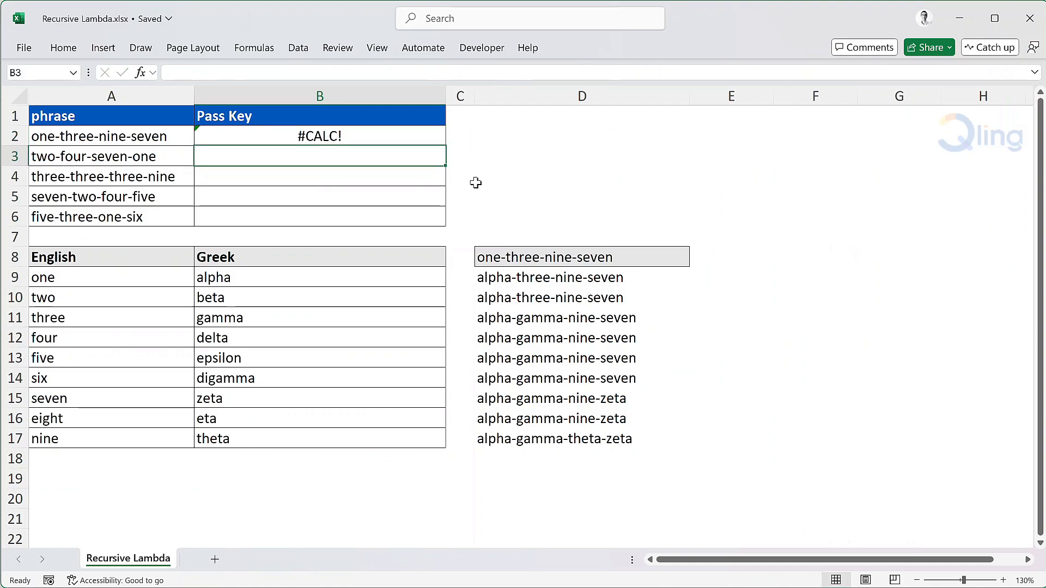
- Copy the full LAMBDA formula text from cell B2 and leave the cell unedited
click(422, 138)
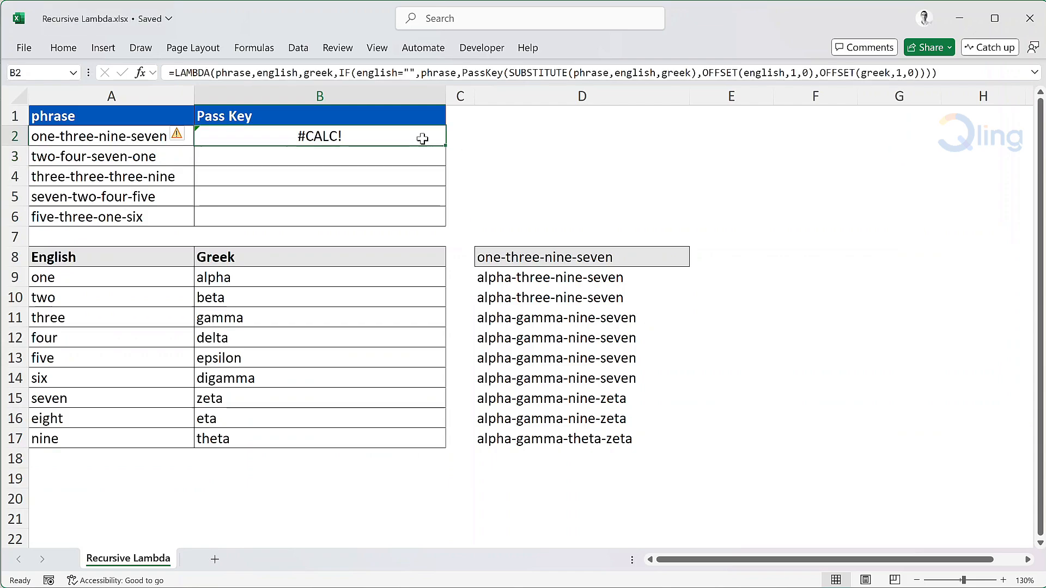
double_click(423, 138)
key(ctrl+a)
key(ctrl+c)
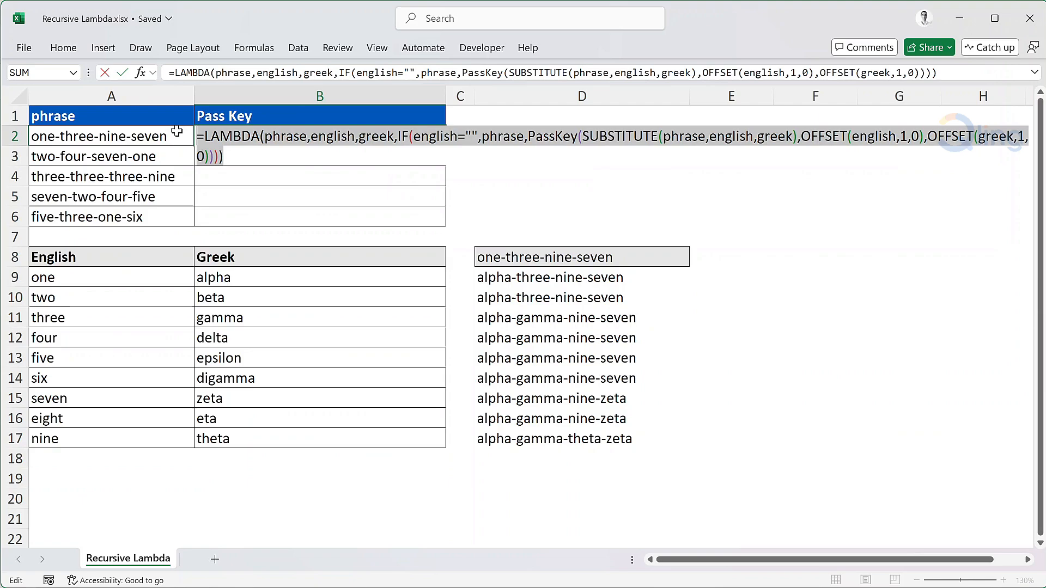
key(Escape)
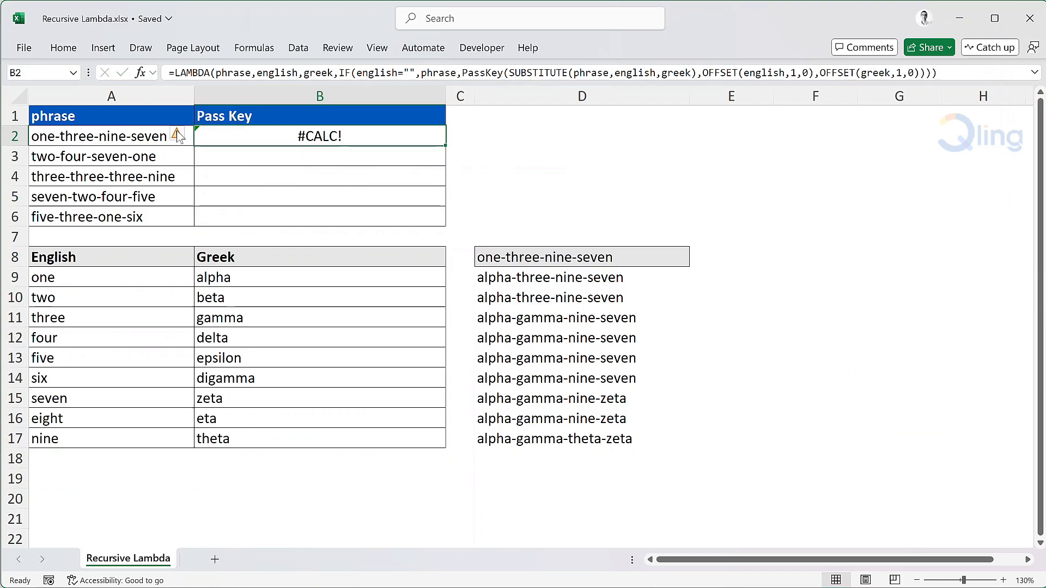
- Define a new workbook name PassKey that refers to the copied LAMBDA formula
click(258, 49)
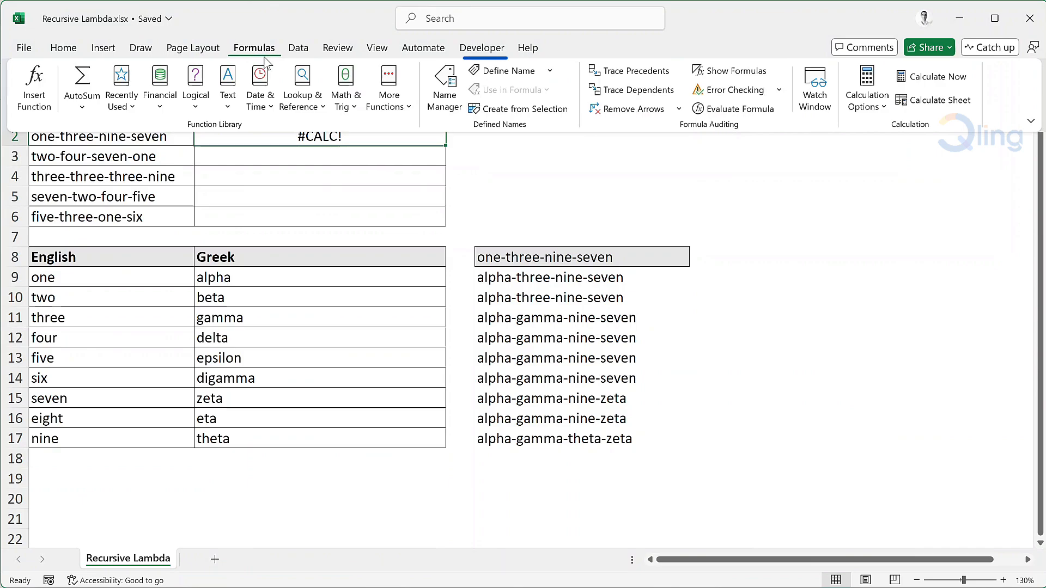
click(509, 70)
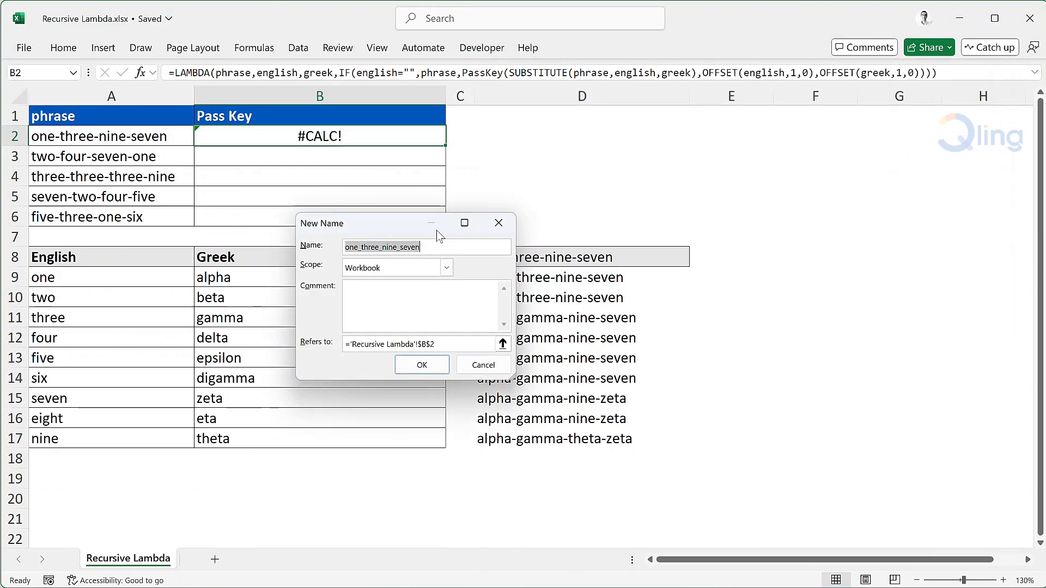
text(Pass)
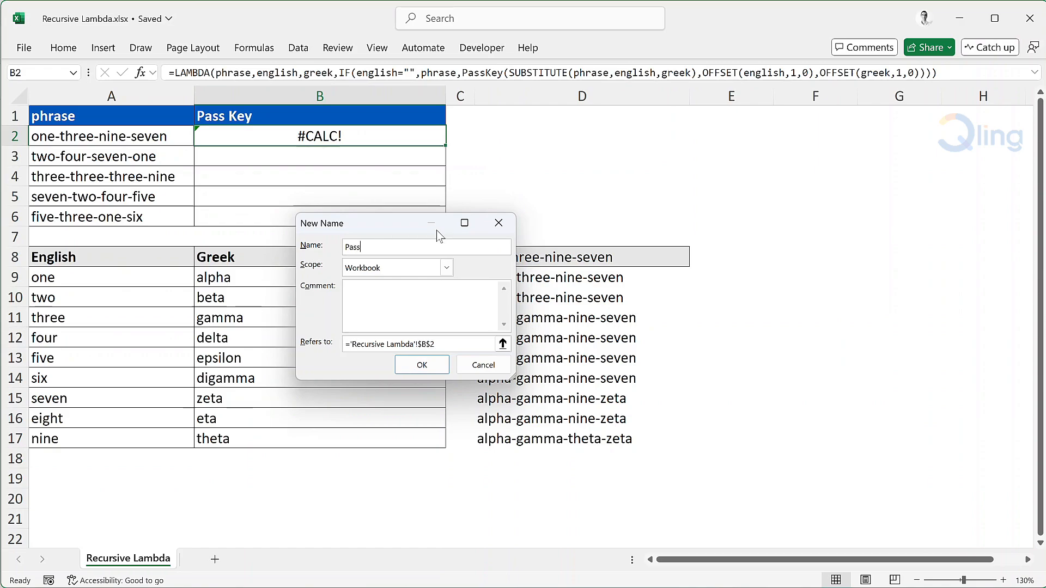
text(Key)
drag(469, 344, 341, 345)
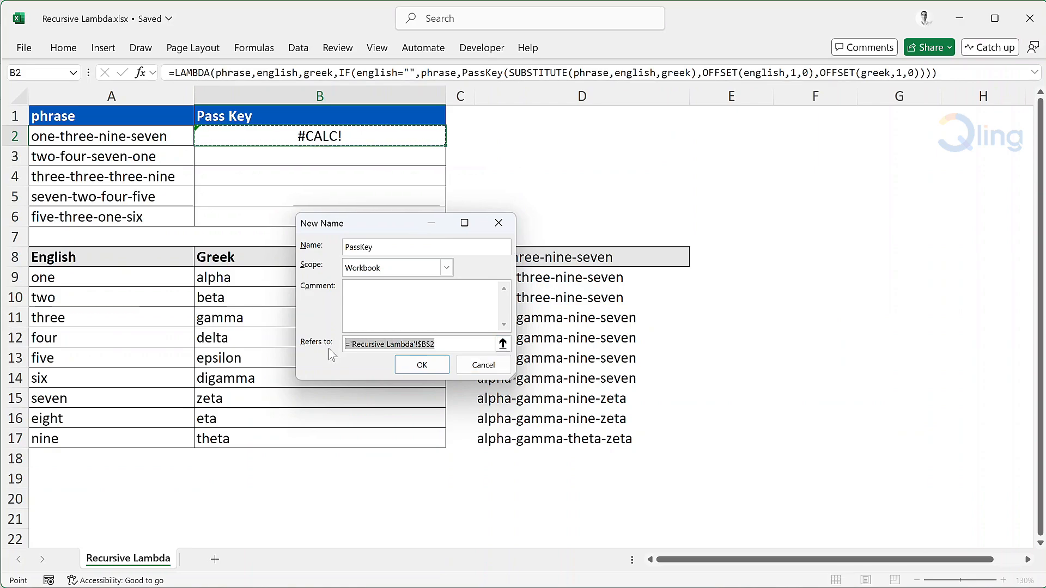
key(ctrl+v)
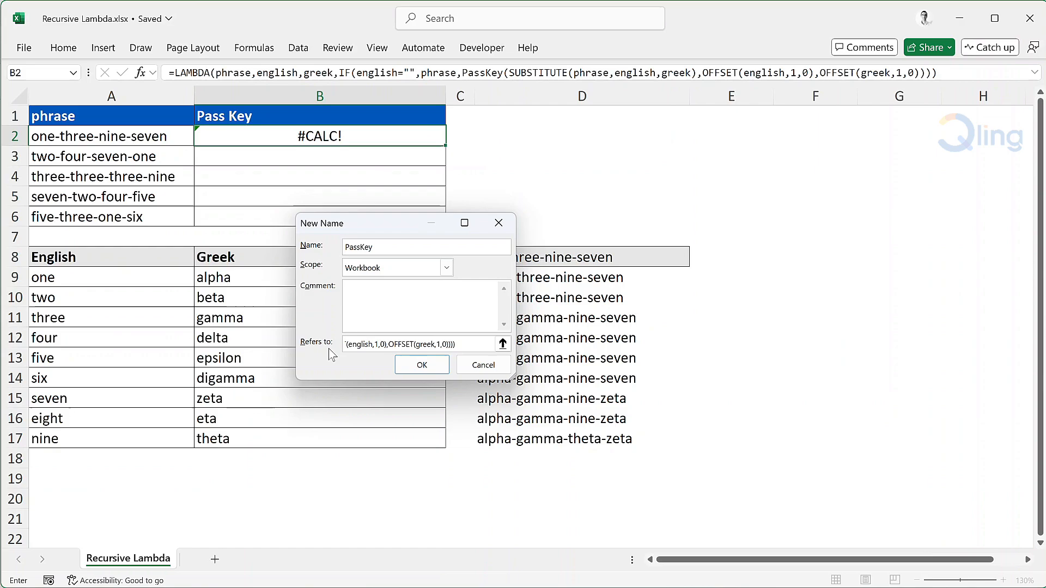
- Save PassKey with the comment "phrae: the origina text; english: cell referring to the first word in English; greek: cell referring to the first word in greek"
click(345, 287)
text(phrae: the origina te)
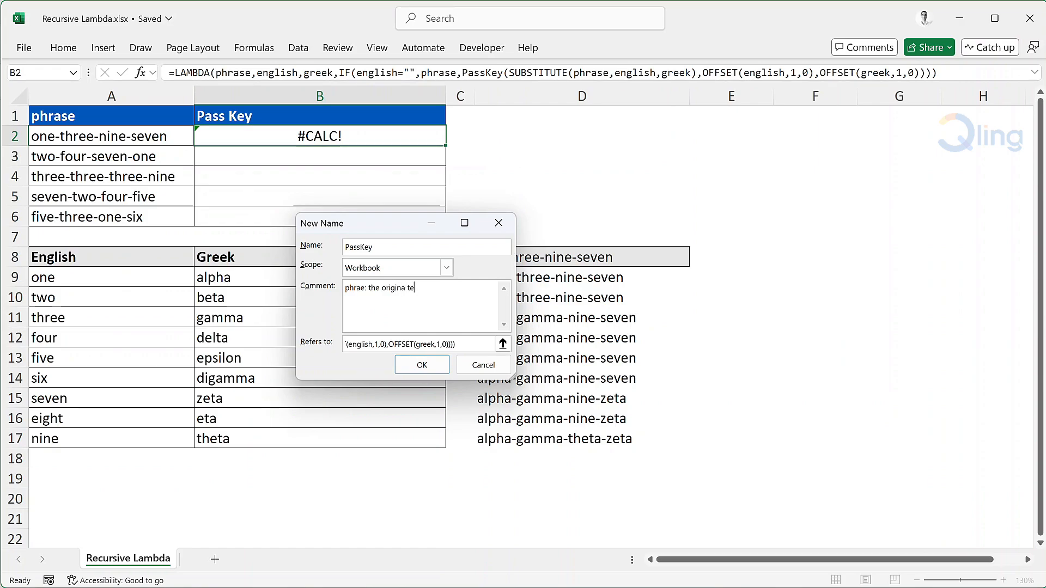
text(xt; english: cell referring to the first word in English; greek: )
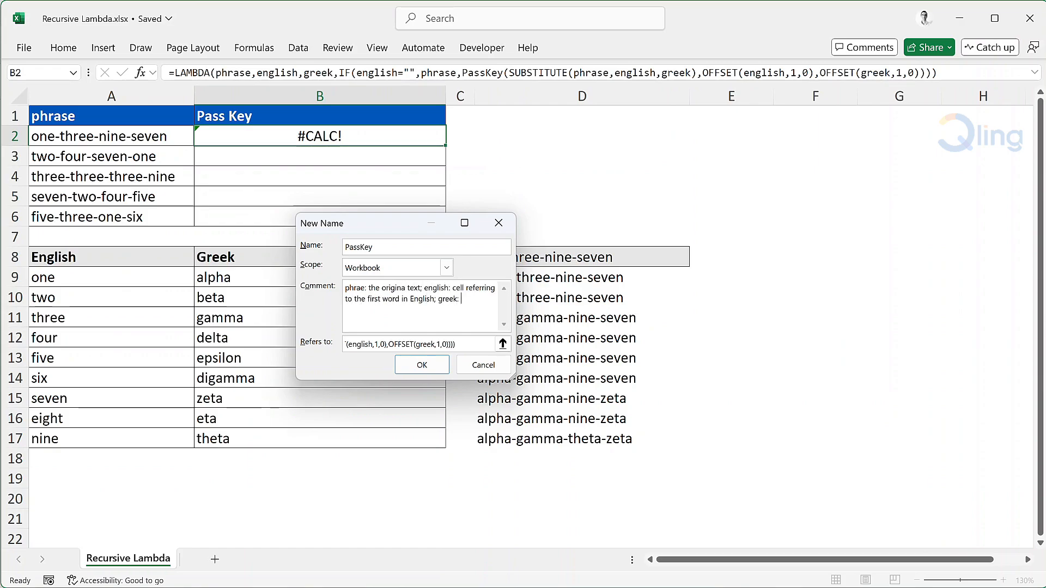
text(cell referring to the first word in greek)
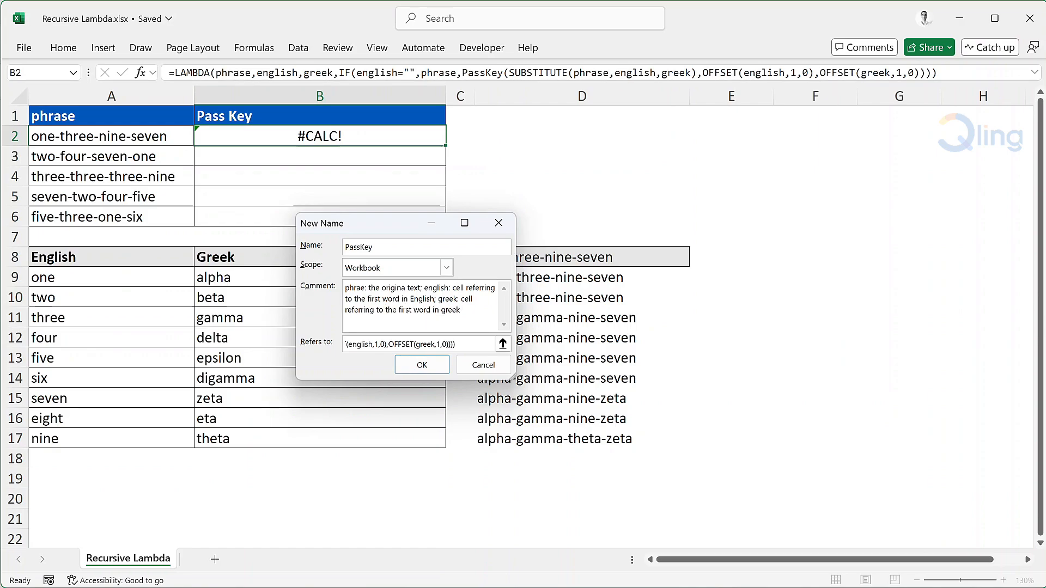
click(438, 370)
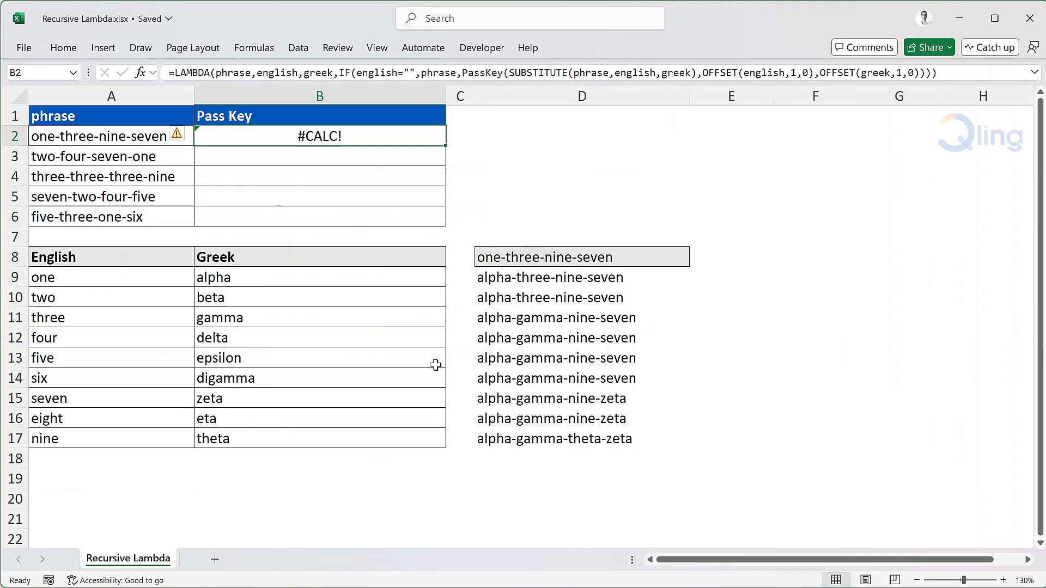
- Replace the LAMBDA formula in cell B2 with =PassKey(A2,$A$9,$B$9)
key(Delete)
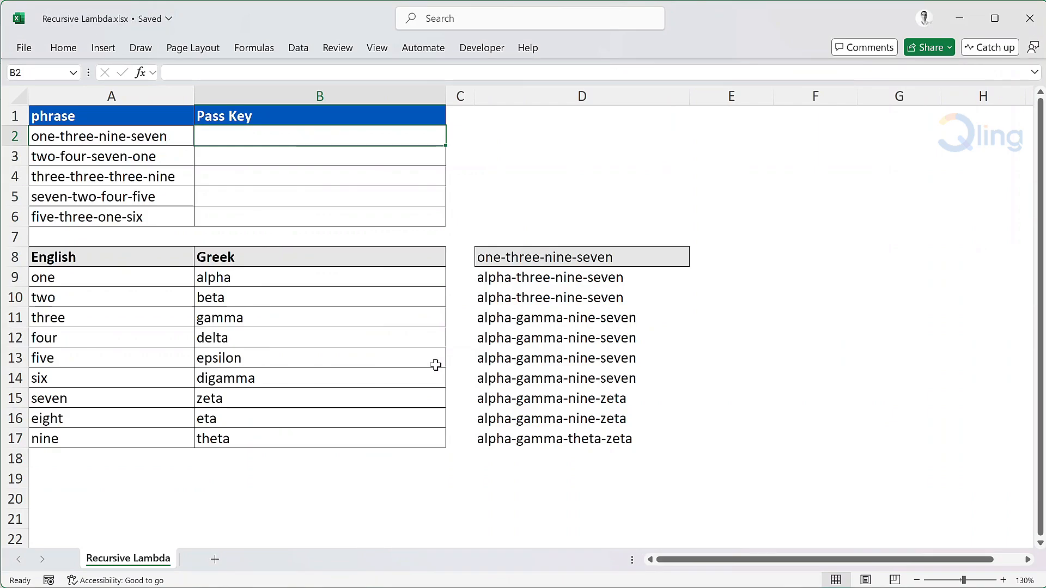
text(=pass)
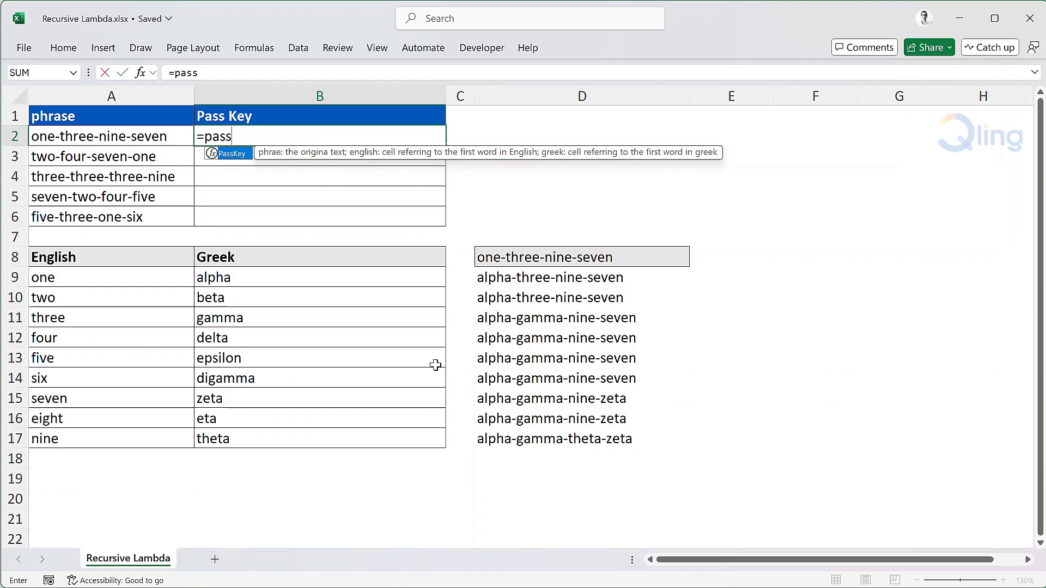
key(Tab)
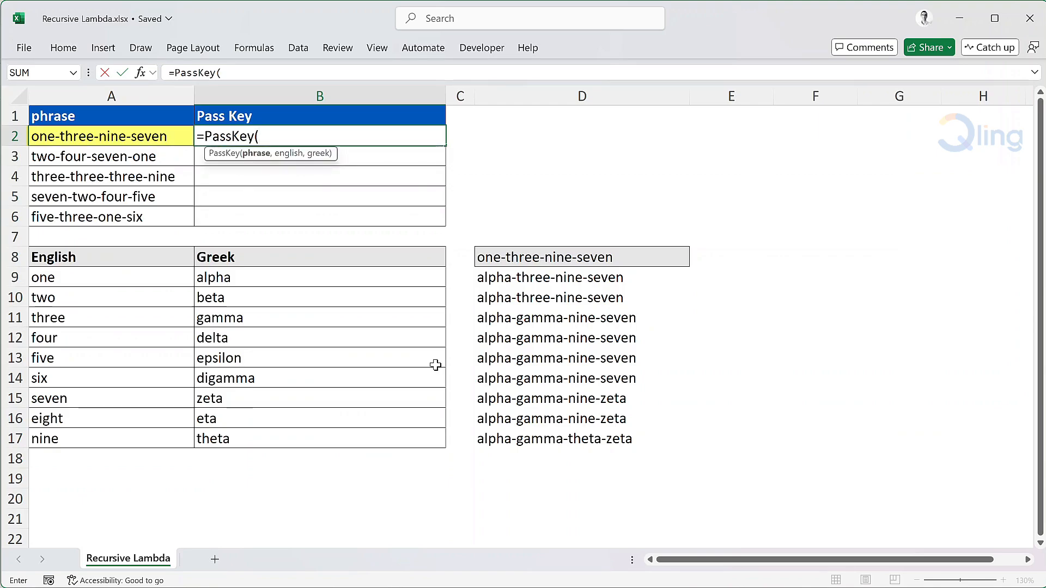
click(135, 140)
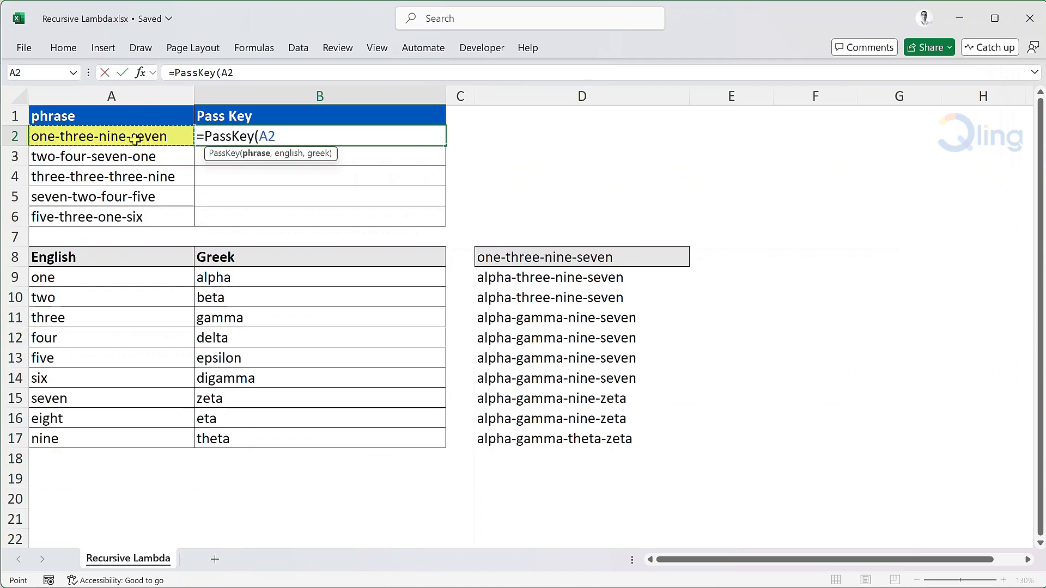
text(,)
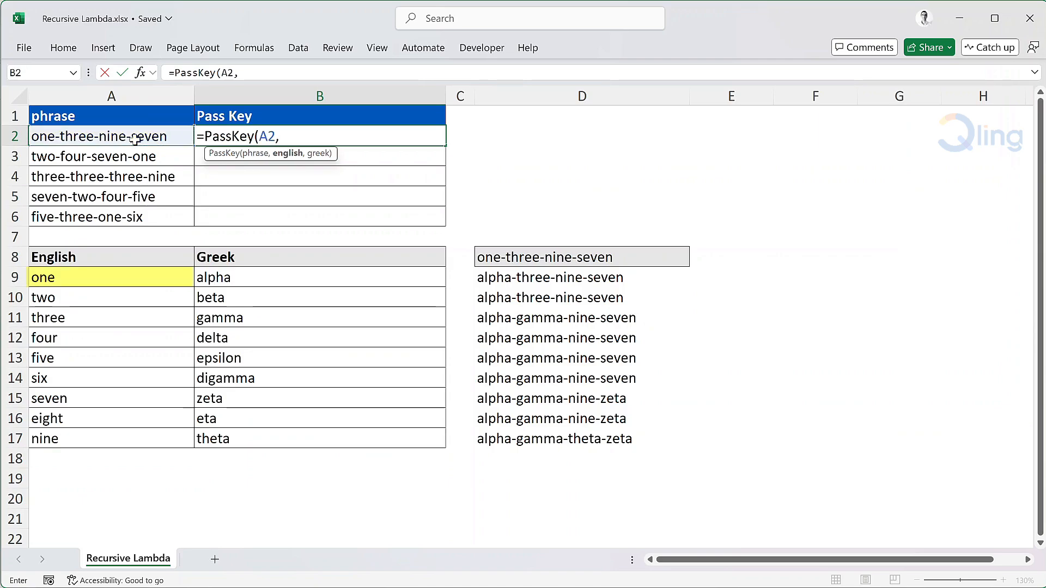
click(133, 278)
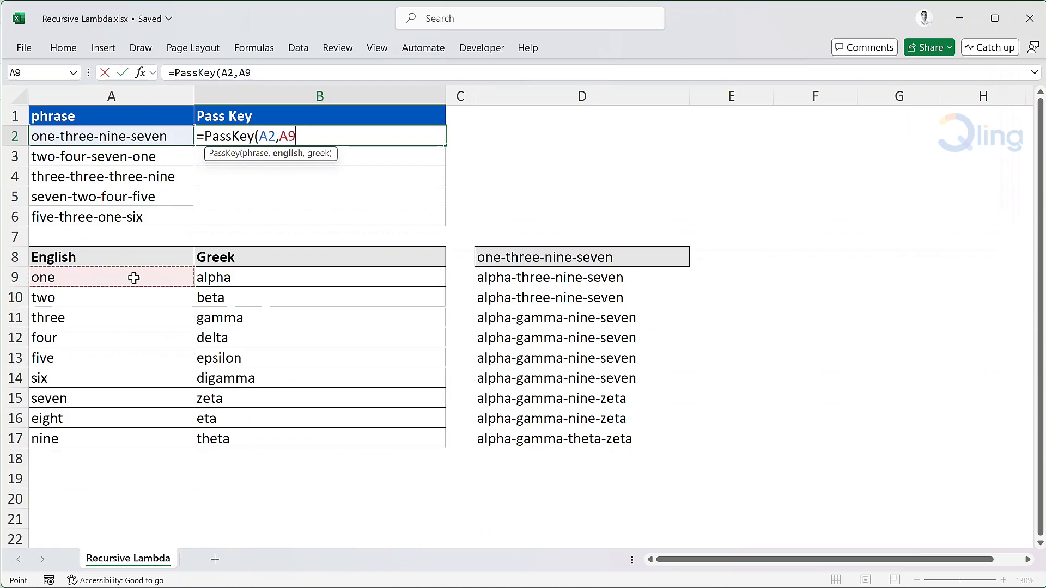
key(F4)
text(,)
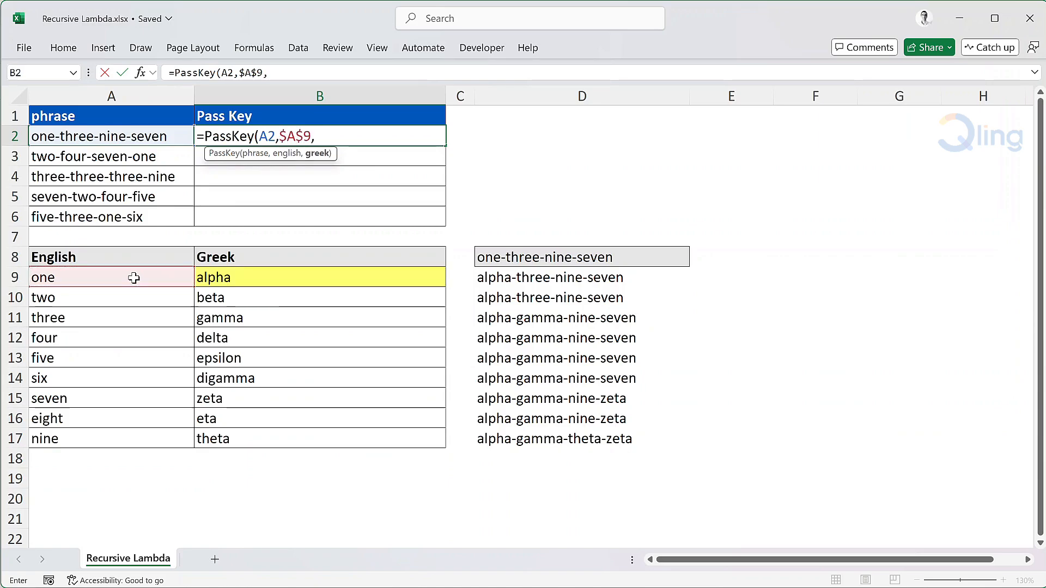
click(268, 283)
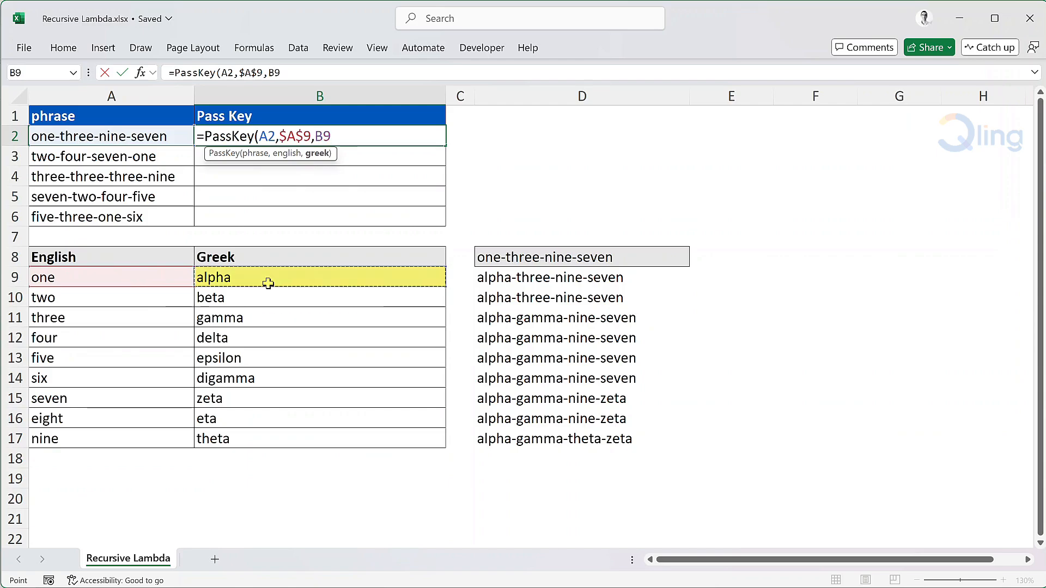
key(F4)
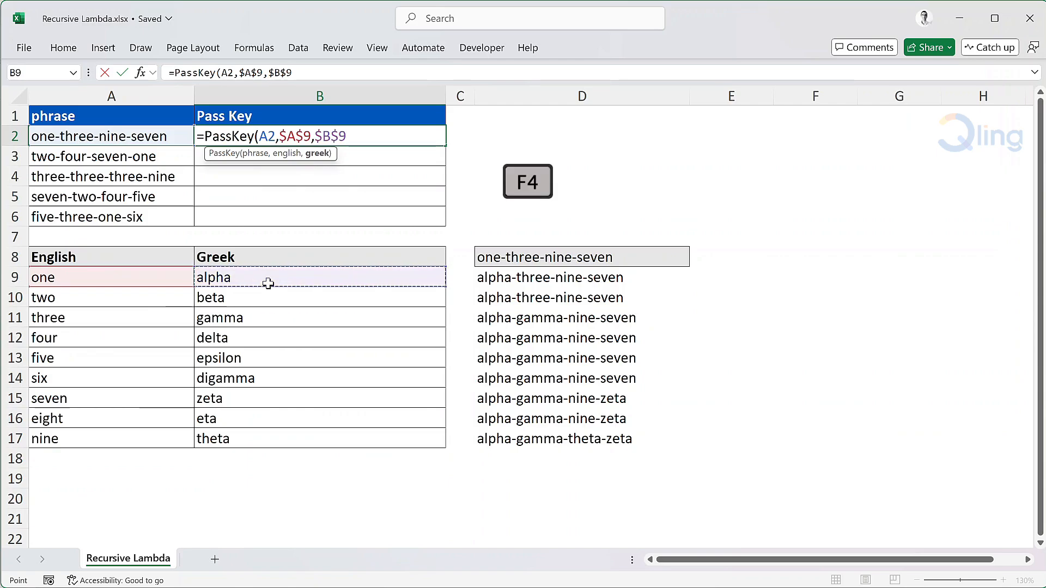
text())
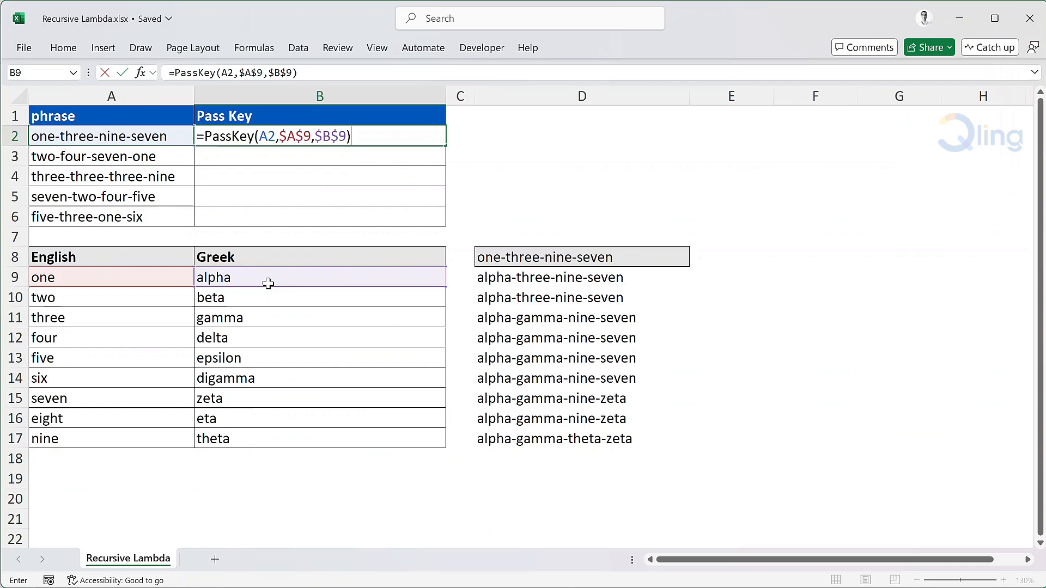
key(Return)
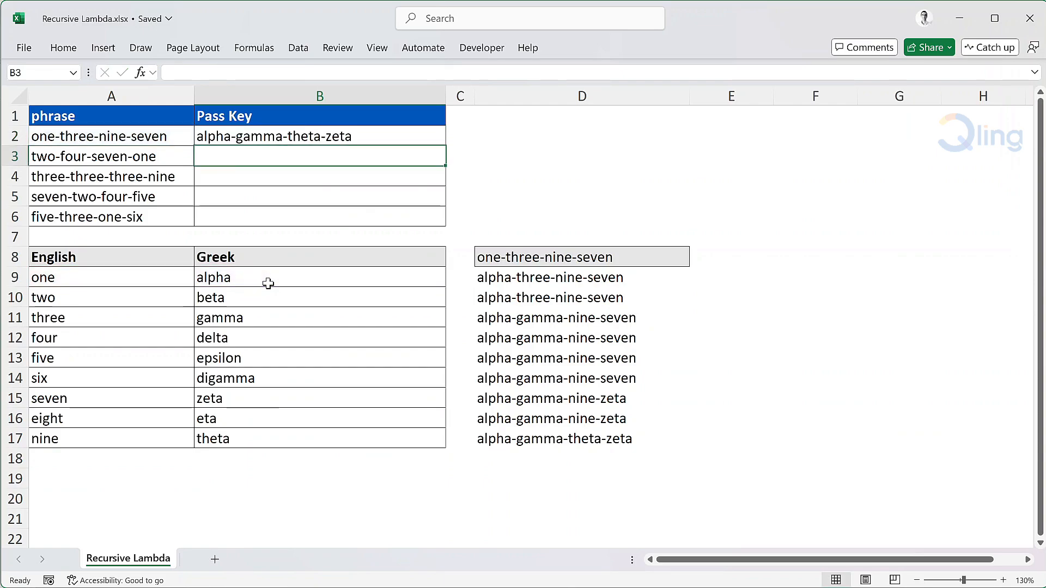
- Fill the PassKey formula from B2 down to B6 and select cell D3
click(424, 137)
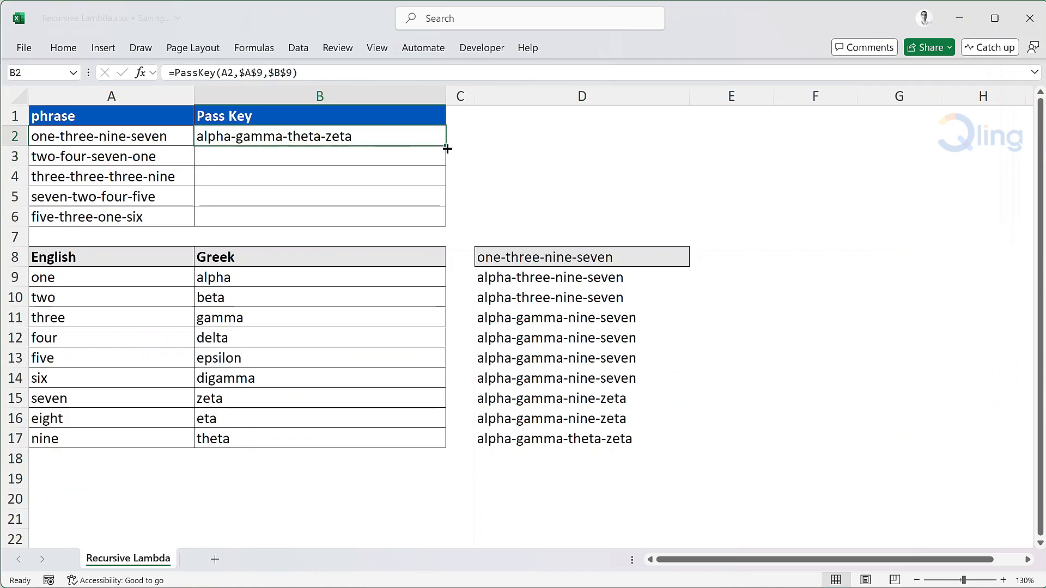
double_click(447, 146)
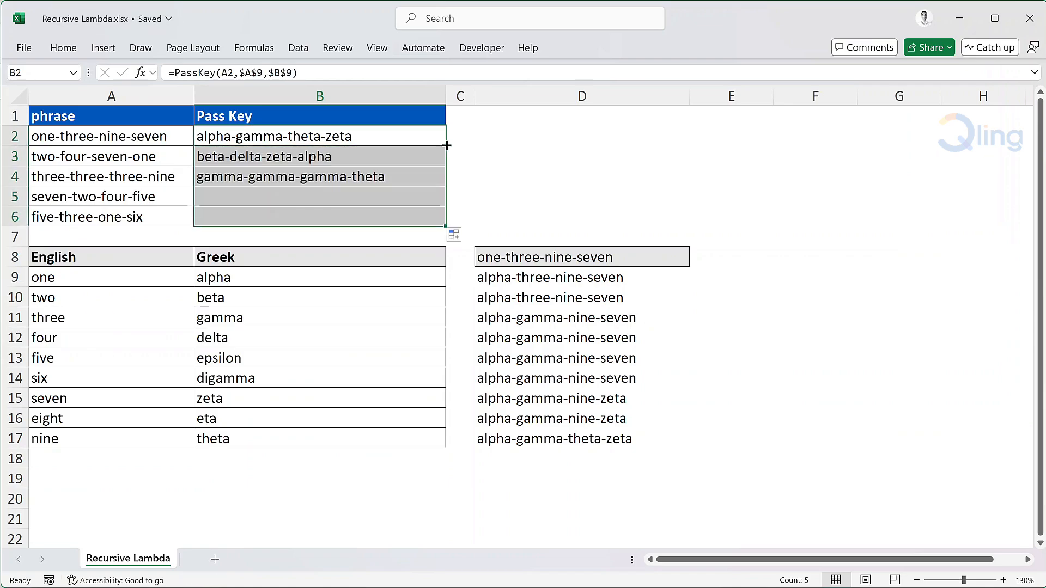
click(481, 153)
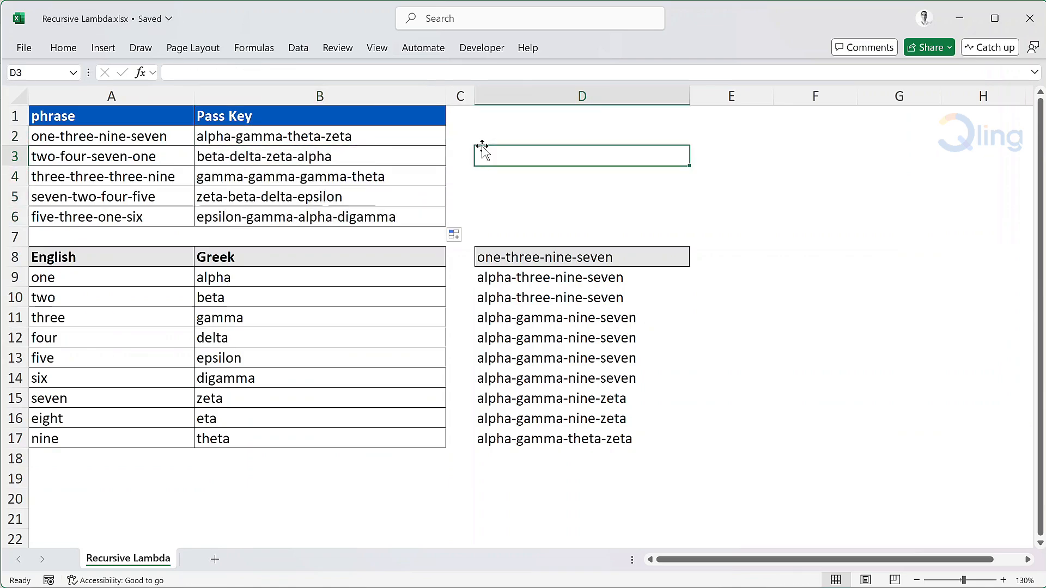